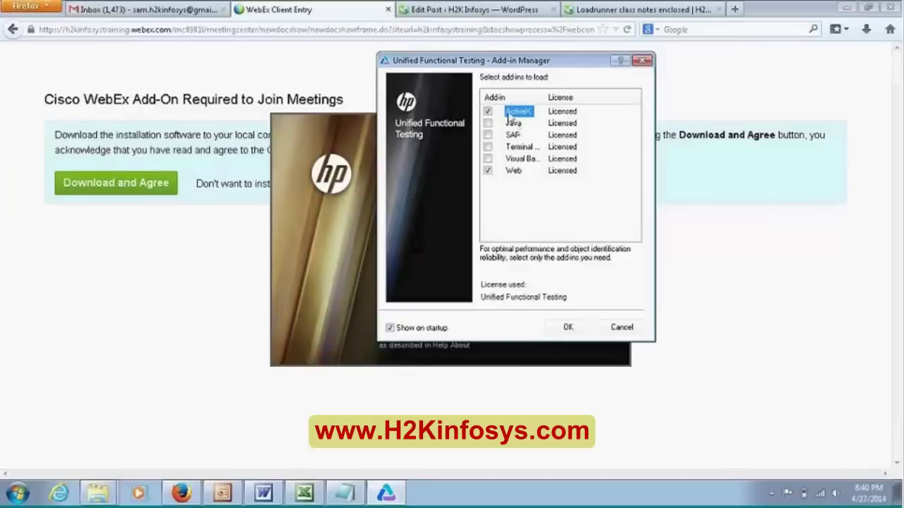
- Select the Visual Basic, Web, Java, SAP and Terminal Emulators add-in rows in turn
{"action": "left_click", "coordinate": [526, 160]}
{"action": "left_click", "coordinate": [514, 171]}
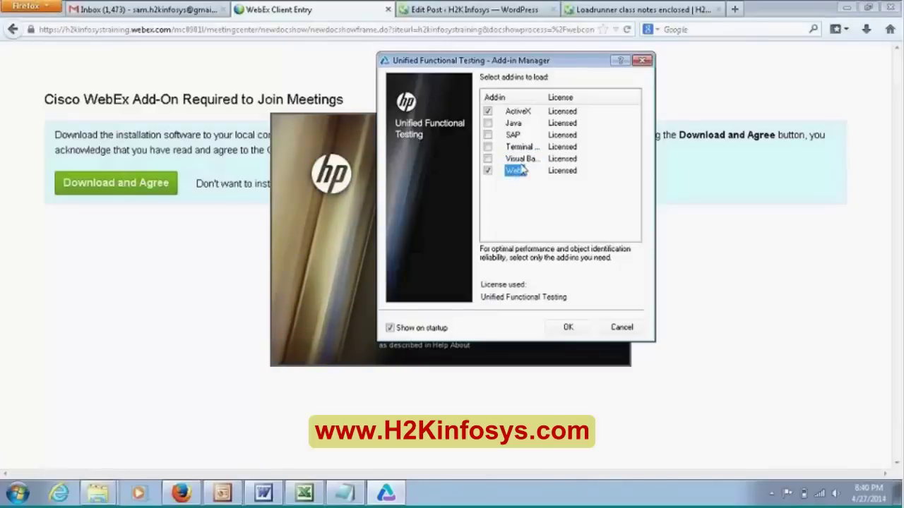
{"action": "left_click", "coordinate": [521, 160]}
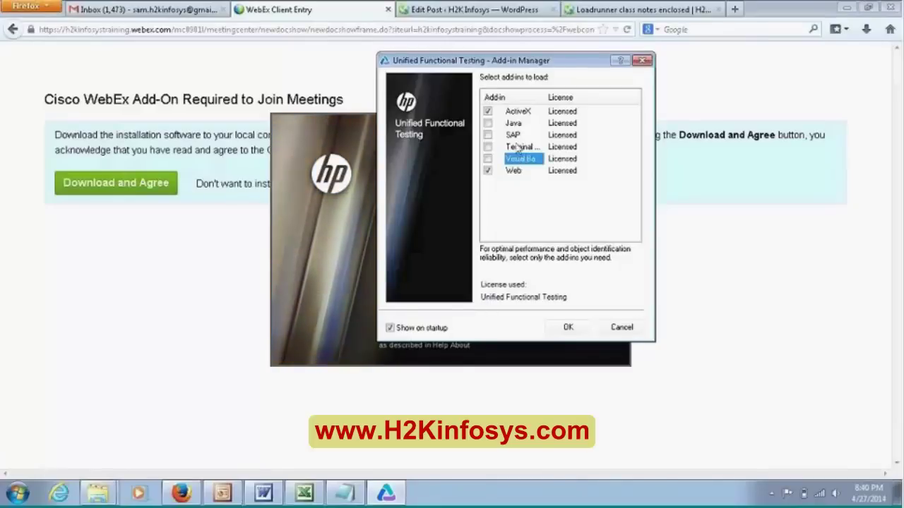
{"action": "left_click", "coordinate": [516, 126]}
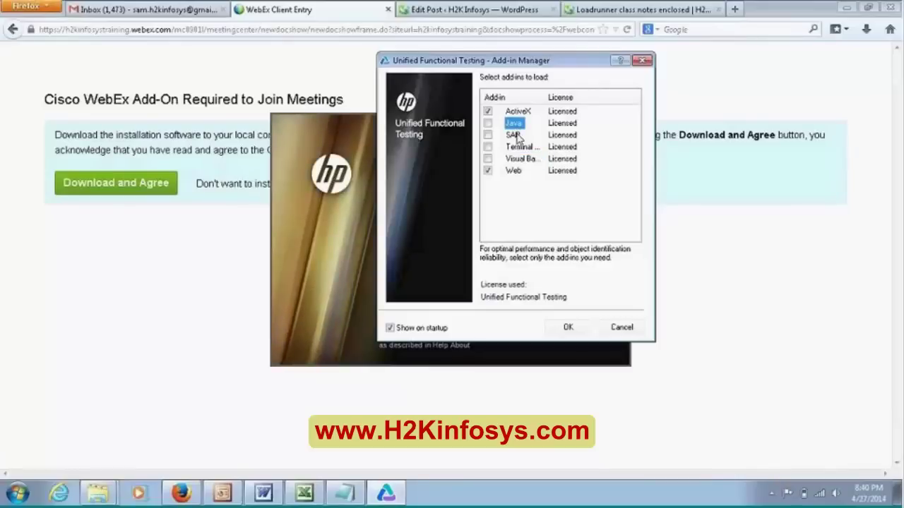
{"action": "left_click", "coordinate": [517, 134]}
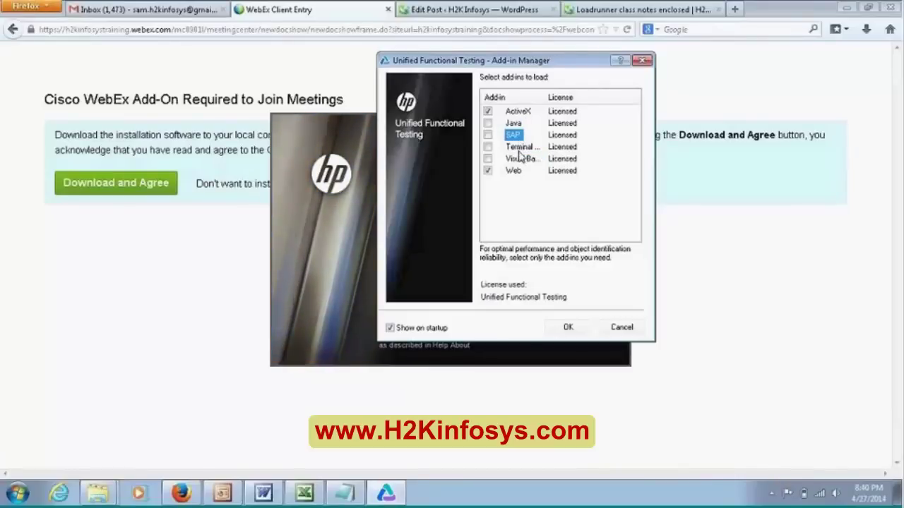
{"action": "left_click", "coordinate": [514, 125]}
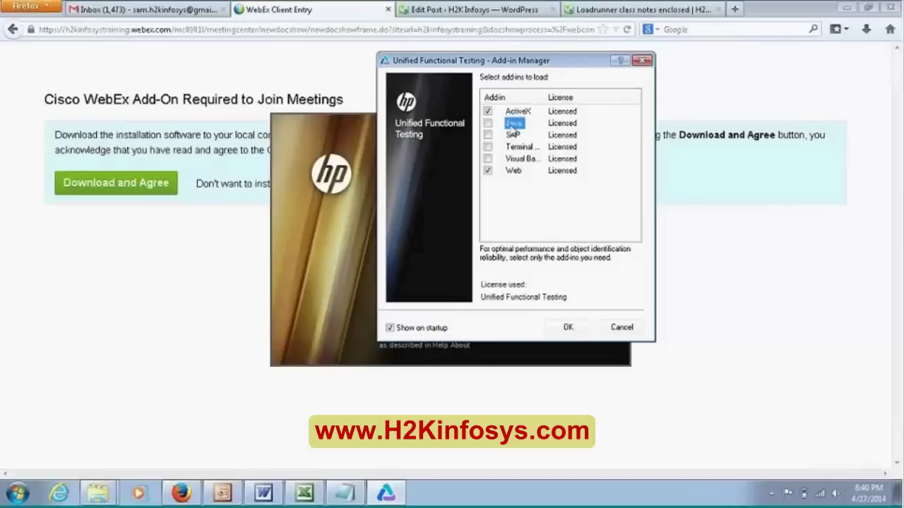
{"action": "left_click", "coordinate": [512, 136]}
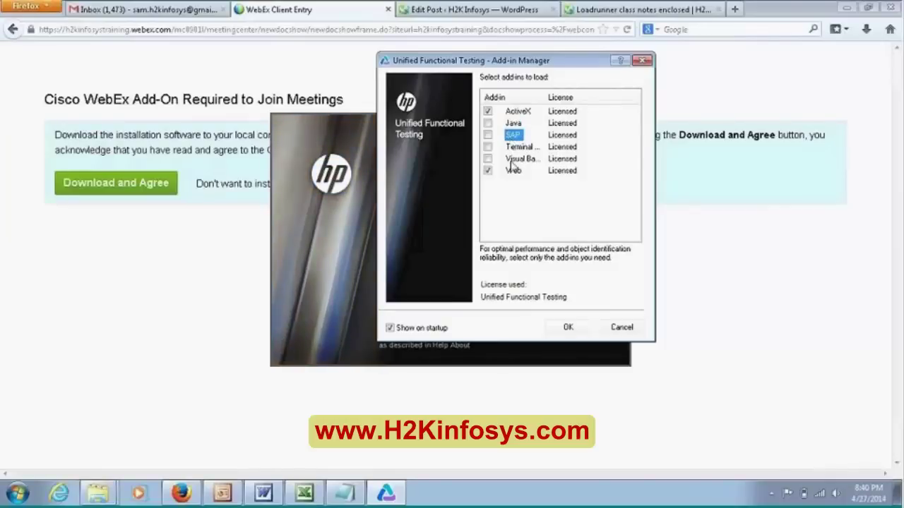
{"action": "left_click", "coordinate": [519, 148]}
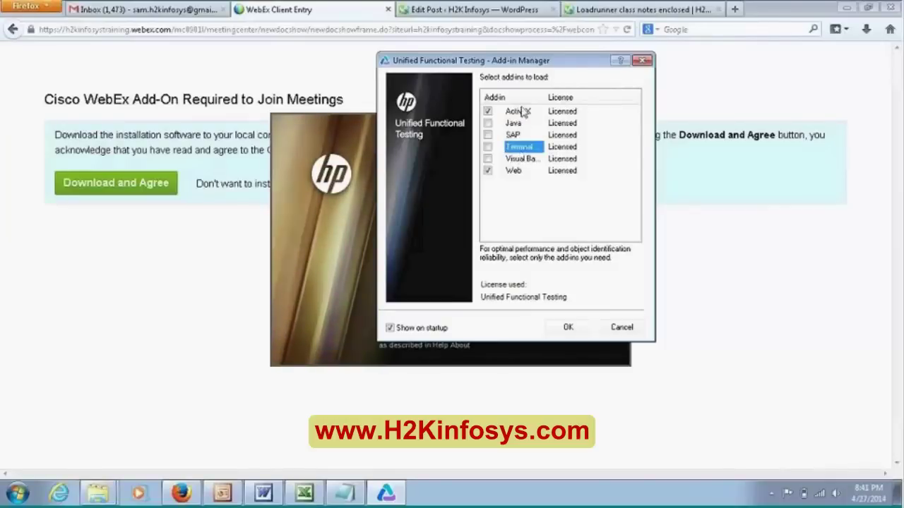
- Widen the Add-in column, recheck Java, SAP and Terminal Emulators, and move the dialog up-left
{"action": "left_click_drag", "start_coordinate": [548, 97], "coordinate": [619, 97]}
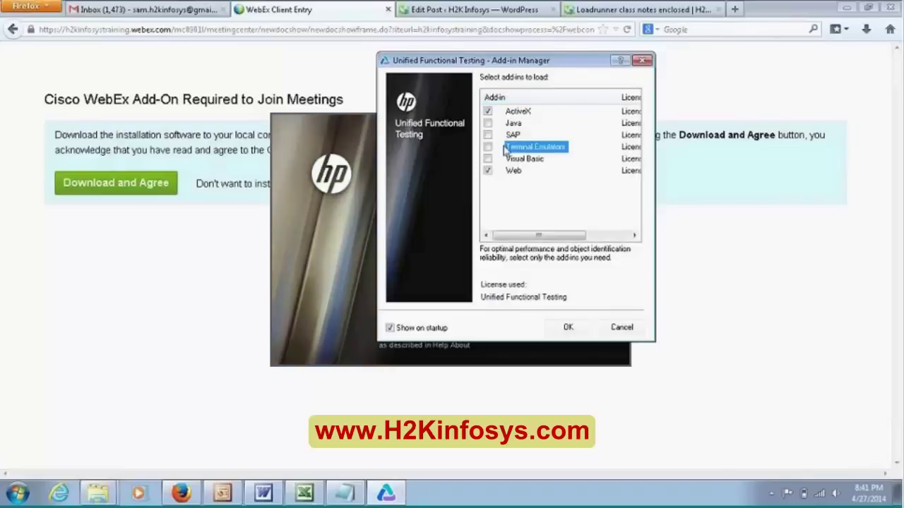
{"action": "left_click", "coordinate": [514, 126]}
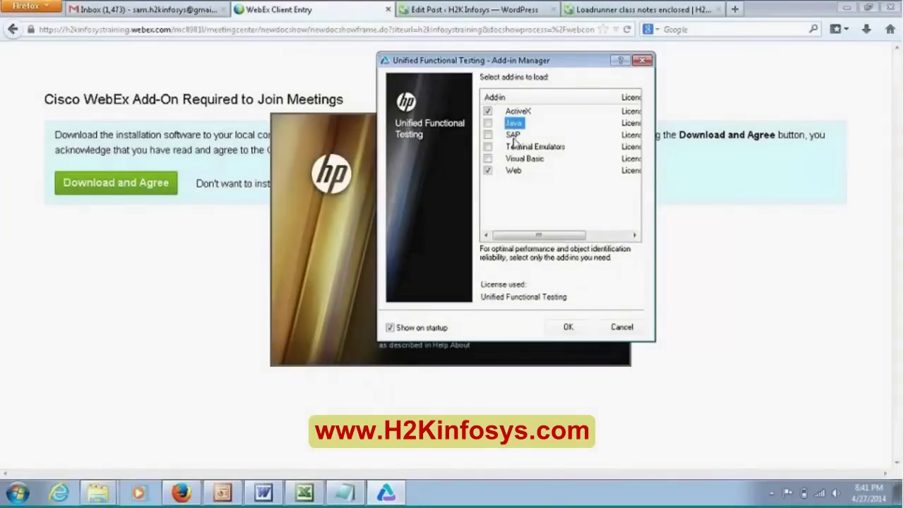
{"action": "left_click", "coordinate": [513, 134]}
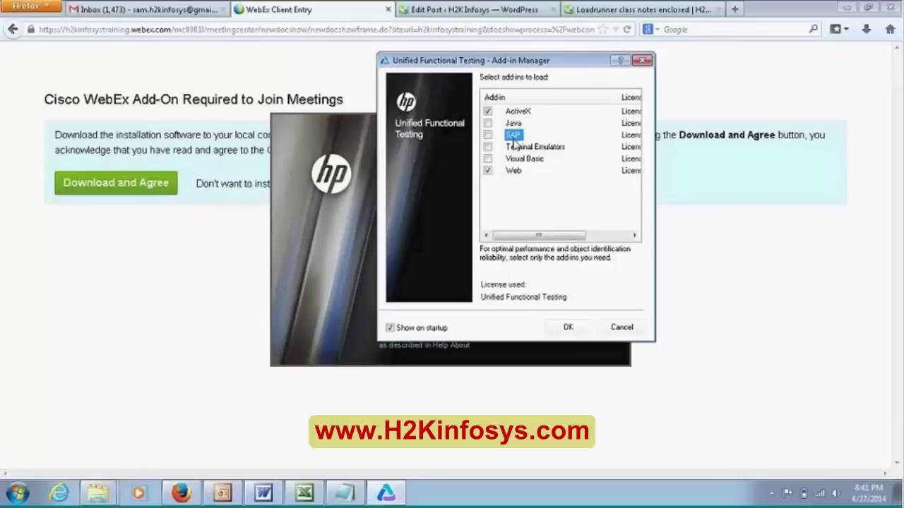
{"action": "left_click", "coordinate": [519, 147]}
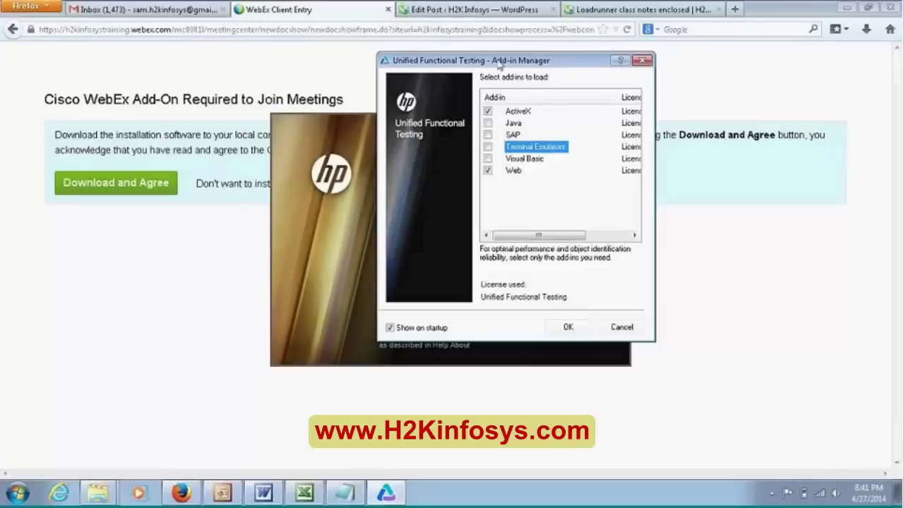
{"action": "left_click_drag", "start_coordinate": [499, 61], "coordinate": [456, 42]}
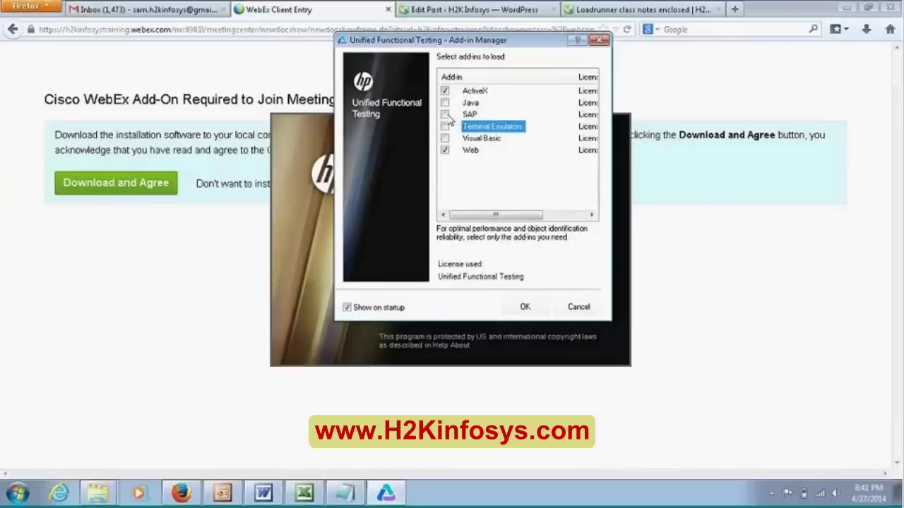
{"action": "left_click", "coordinate": [445, 115]}
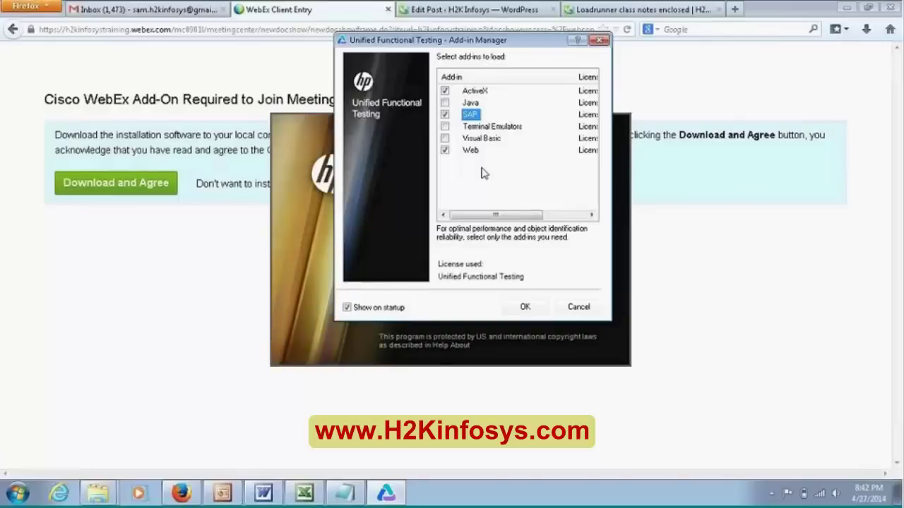
{"action": "left_click", "coordinate": [445, 114]}
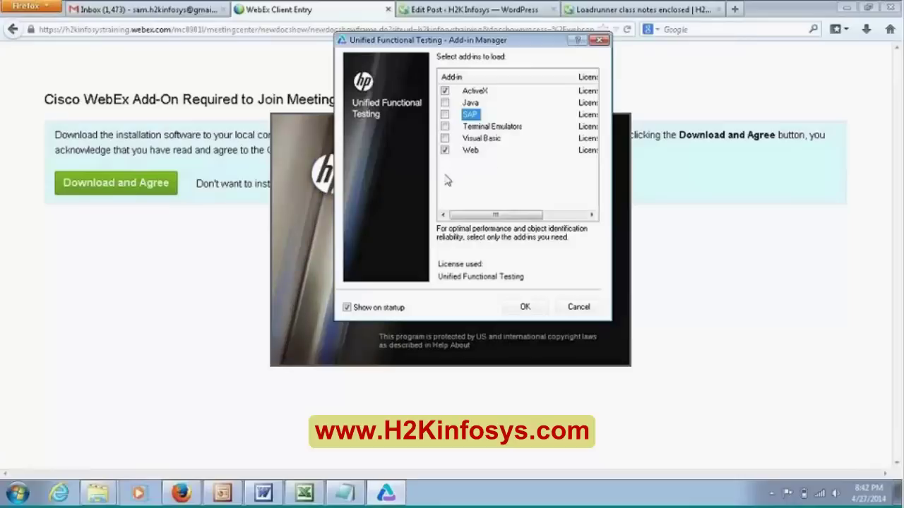
{"action": "left_click", "coordinate": [477, 152]}
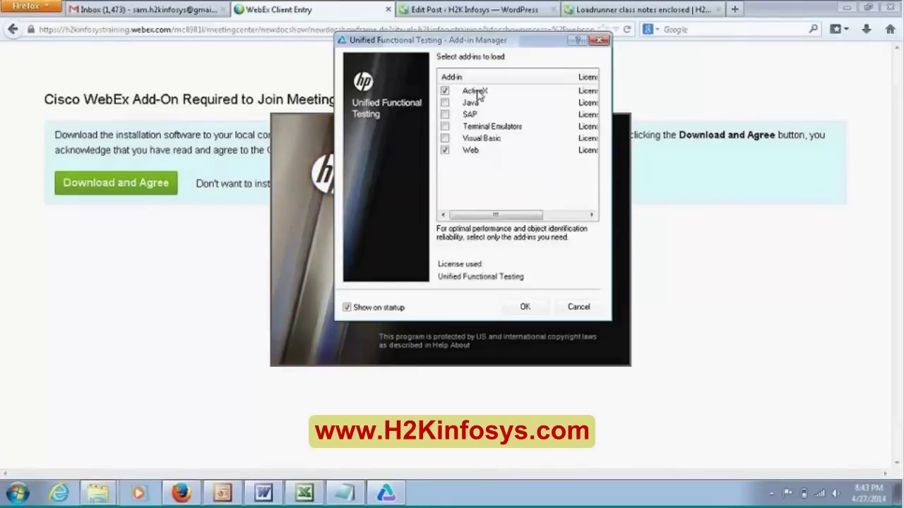
- Launch the Flight GUI sample app from the Start menu and move its Login dialog left
{"action": "left_click", "coordinate": [18, 493]}
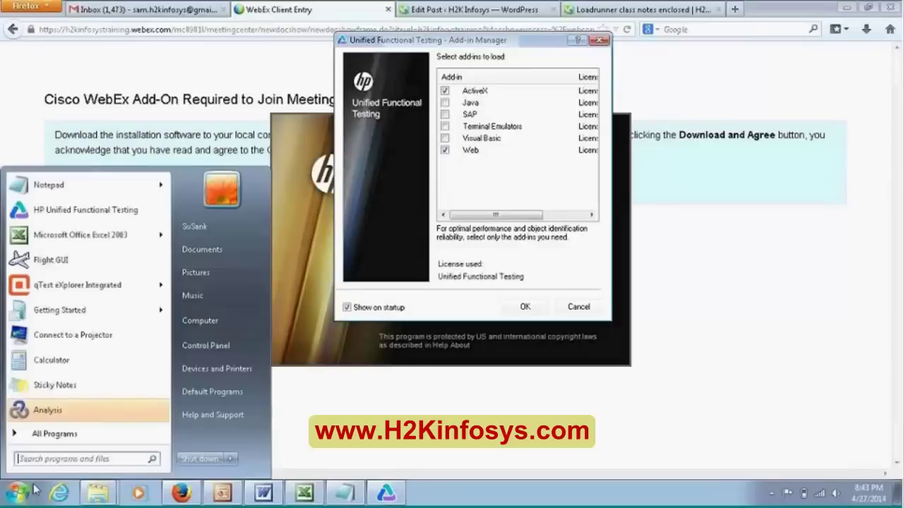
{"action": "left_click", "coordinate": [73, 267]}
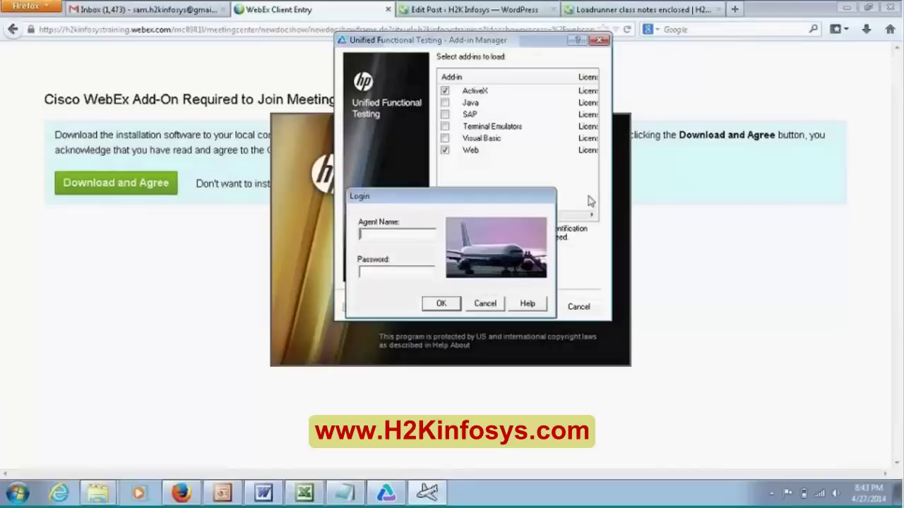
{"action": "left_click_drag", "start_coordinate": [428, 201], "coordinate": [238, 229]}
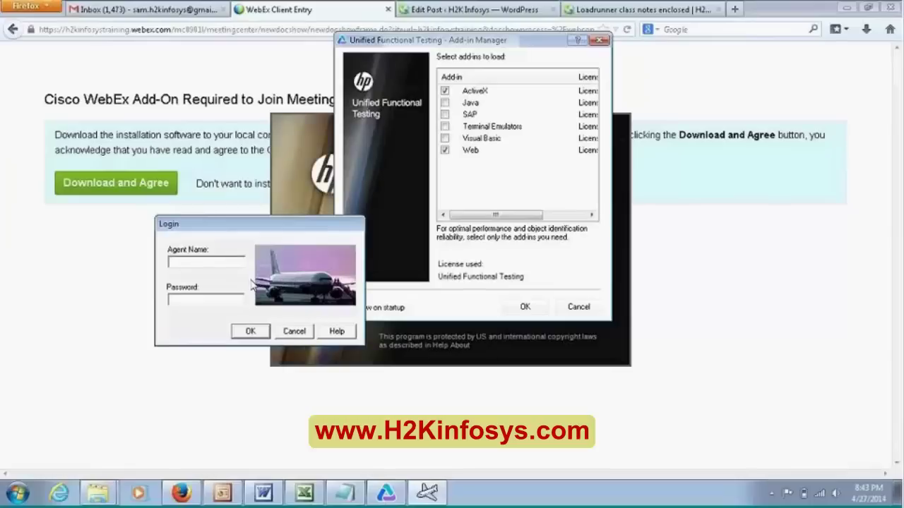
- Log in to Flight Reservation with the sample agent name and password
{"action": "type", "text": "test"}
{"action": "key", "text": "Tab"}
{"action": "type", "text": "mercury"}
{"action": "key", "text": "Return"}
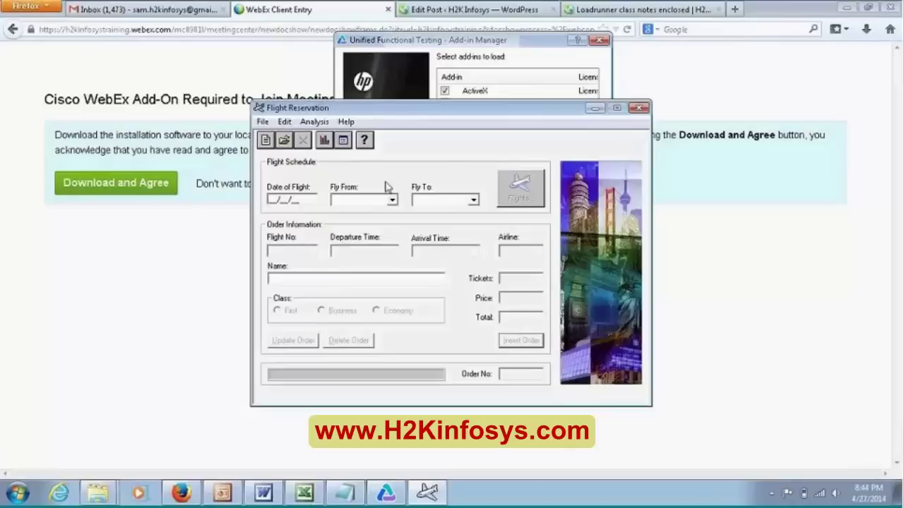
- Reposition the blank order window and try selecting its Date of Flight and Name fields
{"action": "left_click_drag", "start_coordinate": [432, 115], "coordinate": [367, 126]}
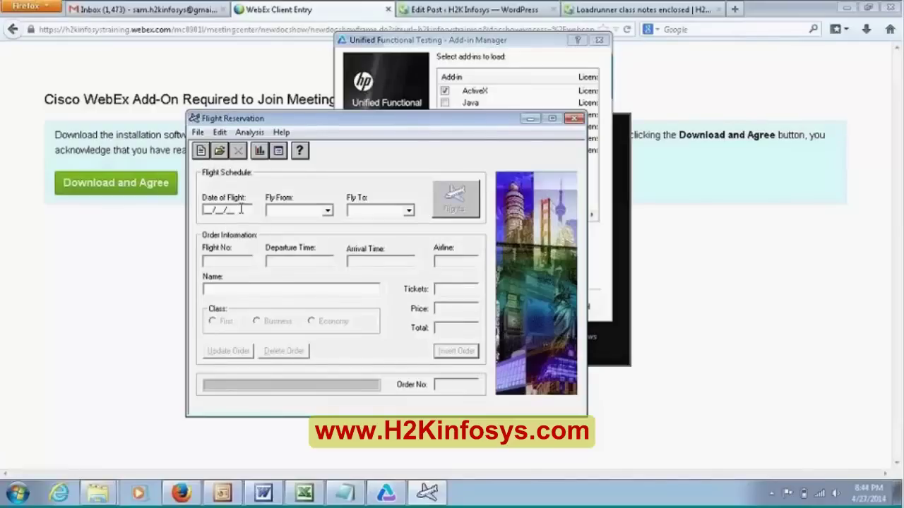
{"action": "left_click_drag", "start_coordinate": [241, 210], "coordinate": [205, 209]}
{"action": "left_click", "coordinate": [226, 290]}
{"action": "left_click", "coordinate": [240, 210]}
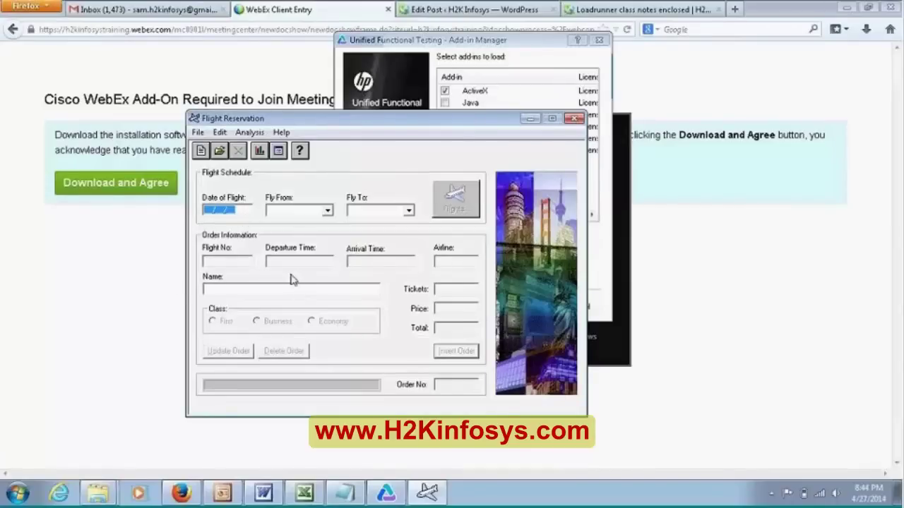
{"action": "left_click", "coordinate": [235, 212]}
{"action": "left_click_drag", "start_coordinate": [235, 211], "coordinate": [165, 200]}
{"action": "left_click_drag", "start_coordinate": [417, 122], "coordinate": [419, 195]}
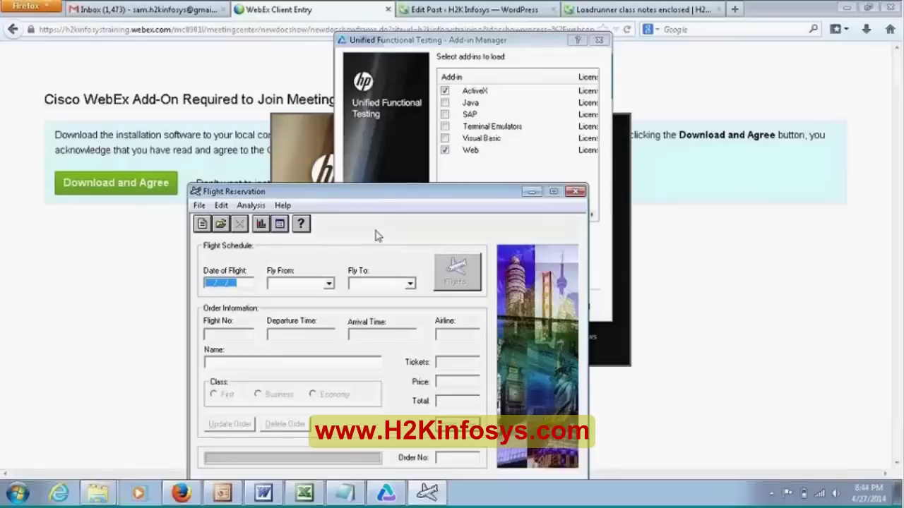
{"action": "left_click_drag", "start_coordinate": [382, 192], "coordinate": [342, 137]}
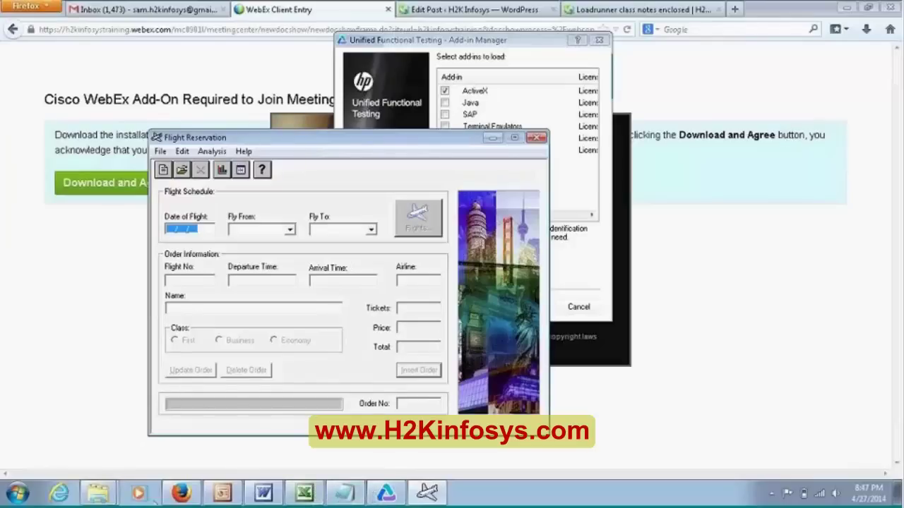
- From the WebEx page in Firefox, open a new tab and load hp.com
{"action": "mouse_move", "coordinate": [189, 498]}
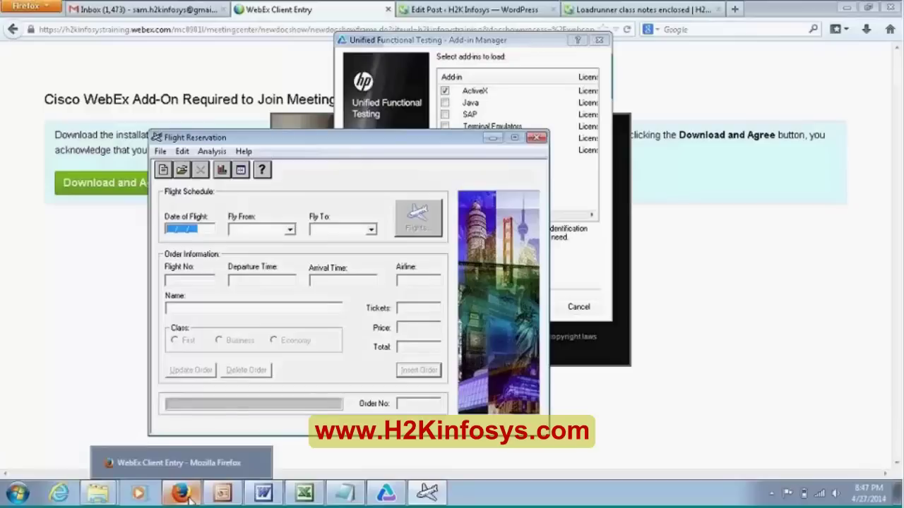
{"action": "left_click", "coordinate": [180, 464]}
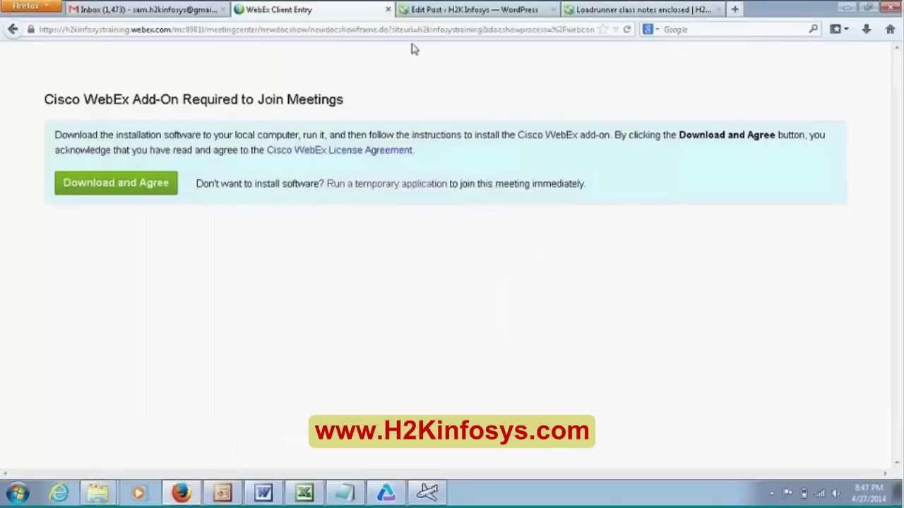
{"action": "key", "text": "ctrl+t"}
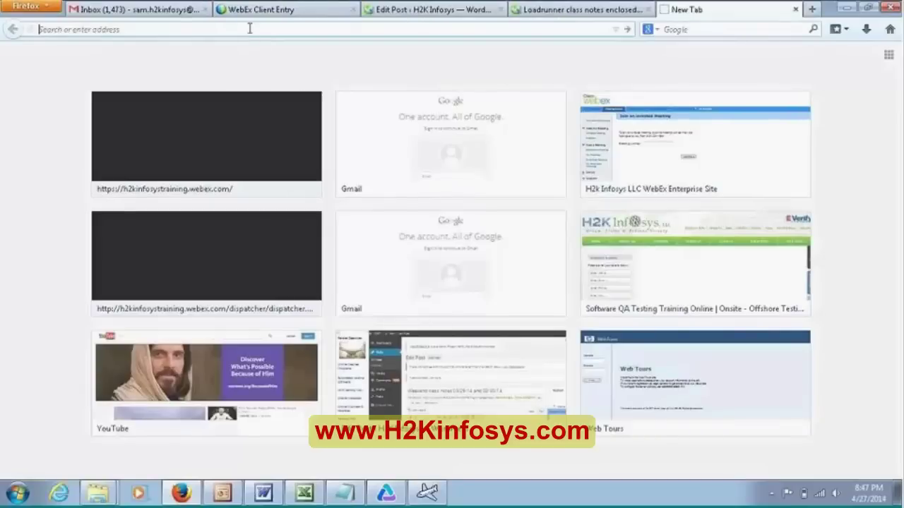
{"action": "type", "text": "h"}
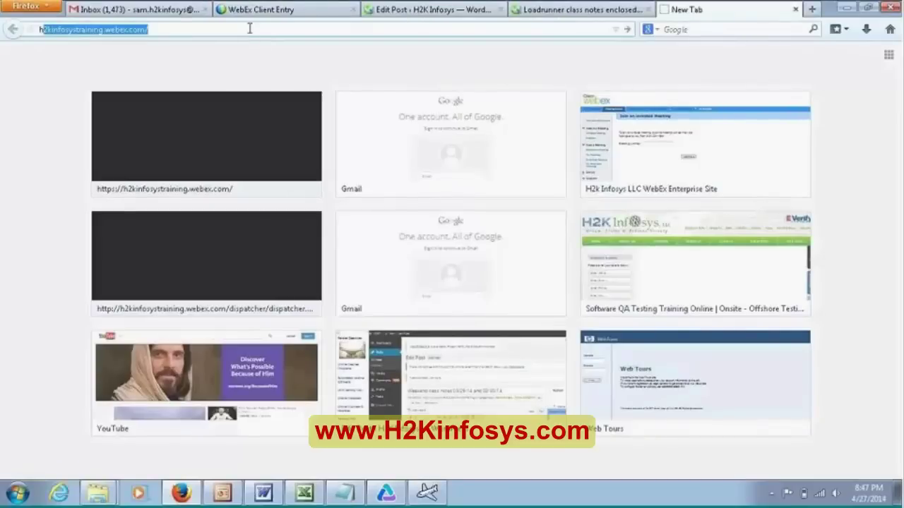
{"action": "type", "text": "p.com"}
{"action": "key", "text": "Return"}
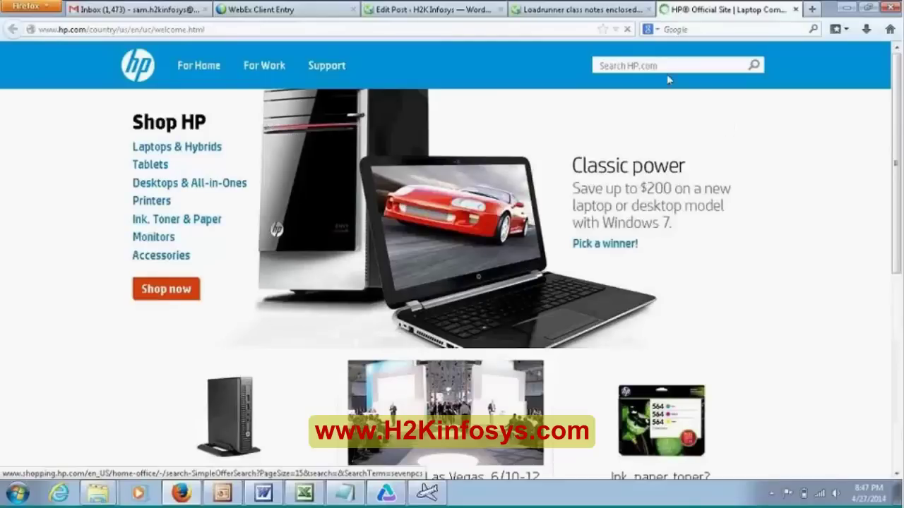
- Search HP.com for 'uft 12' and open the Automation Testing, Unified Functional Testing result
{"action": "left_click", "coordinate": [668, 66]}
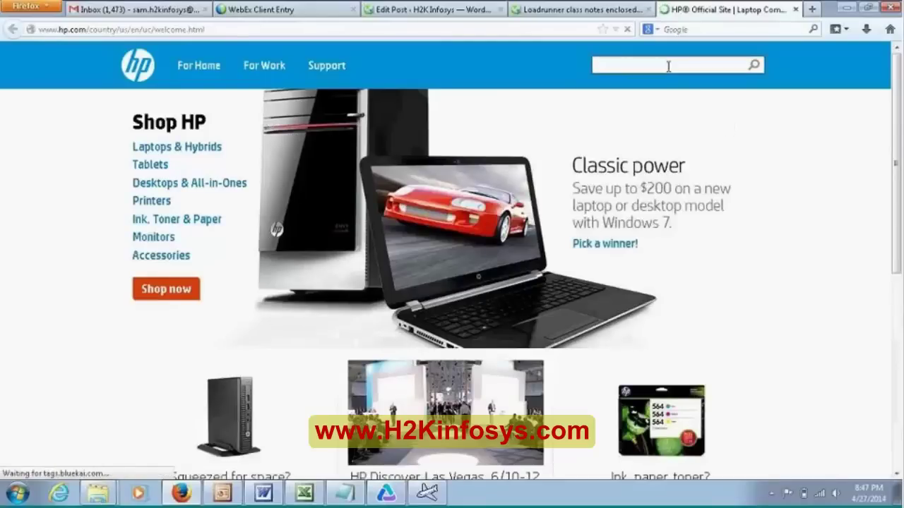
{"action": "type", "text": "uft 12"}
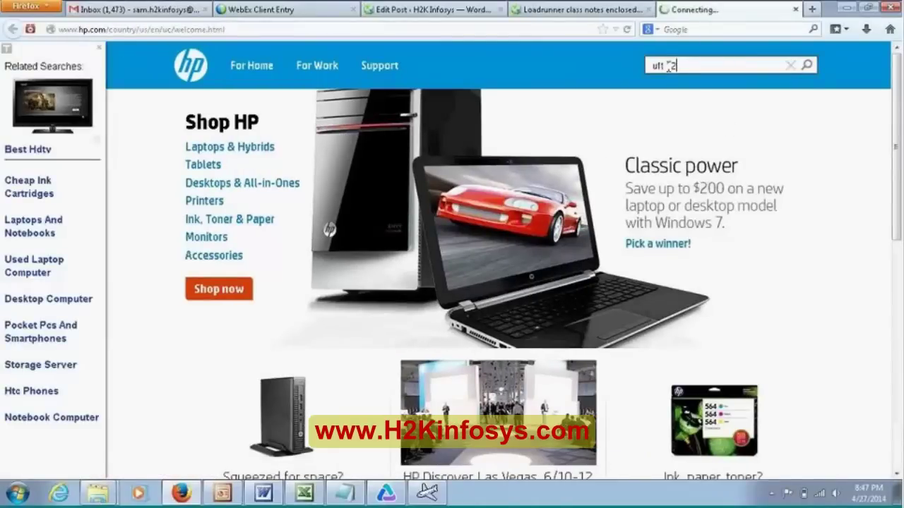
{"action": "key", "text": "Return"}
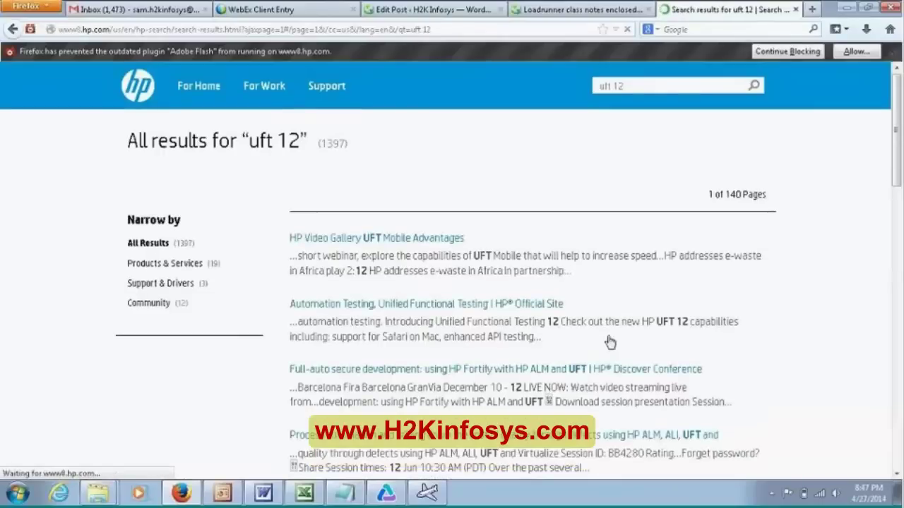
{"action": "left_click", "coordinate": [471, 305]}
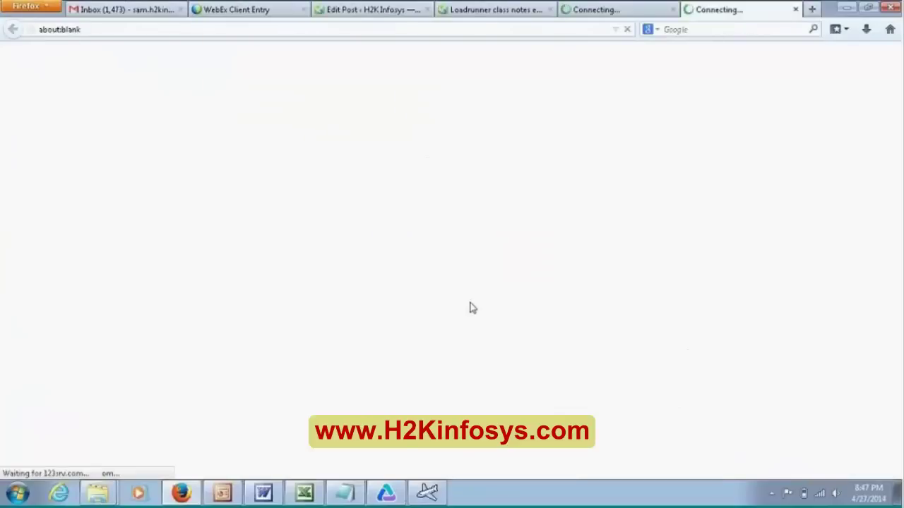
{"action": "left_click", "coordinate": [872, 9]}
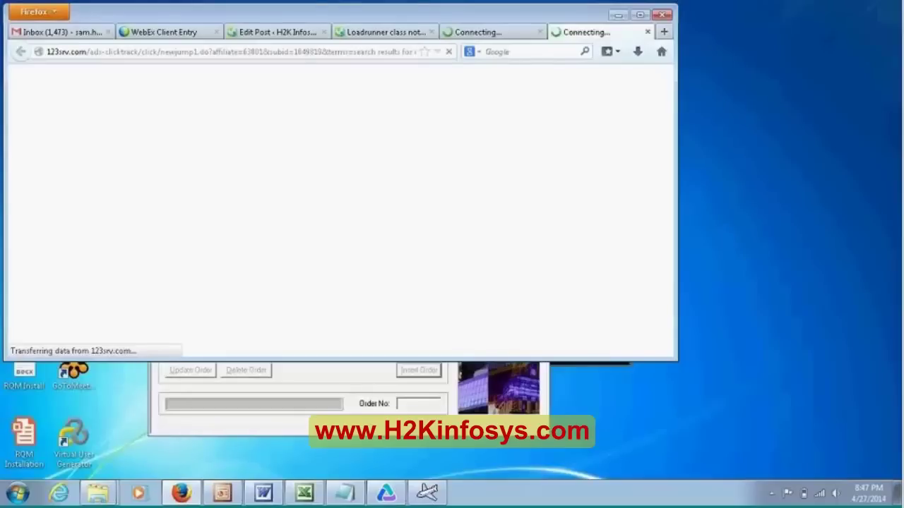
- Close the 123srv ad tab, re-maximize Firefox and scroll down the UFT product page
{"action": "left_click", "coordinate": [647, 33]}
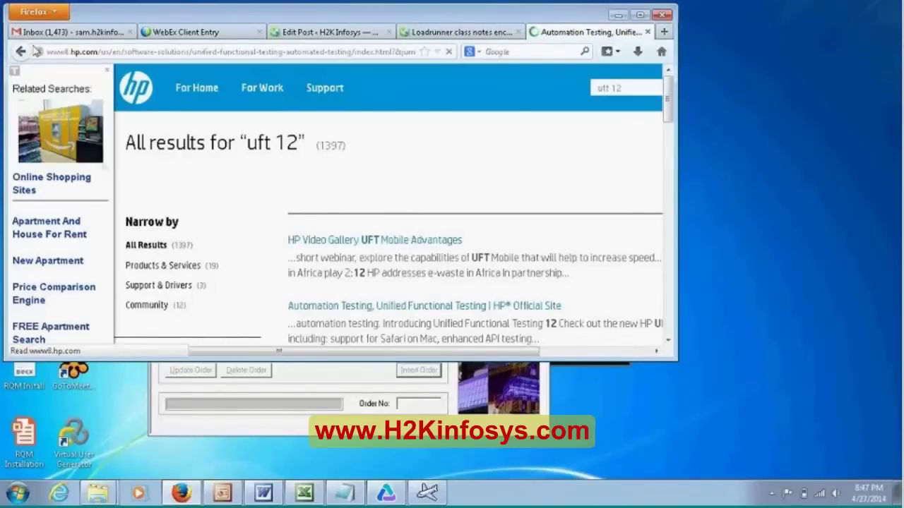
{"action": "left_click_drag", "start_coordinate": [103, 13], "coordinate": [95, 4]}
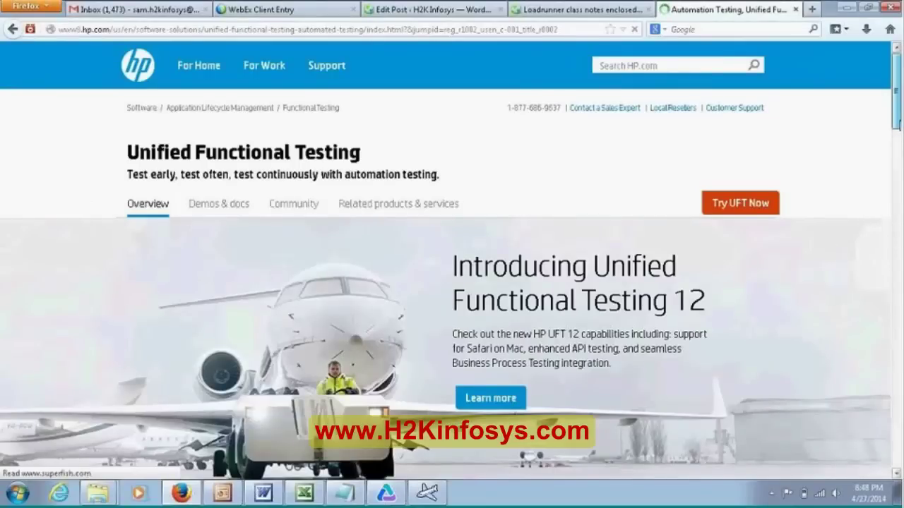
{"action": "left_click", "coordinate": [897, 160]}
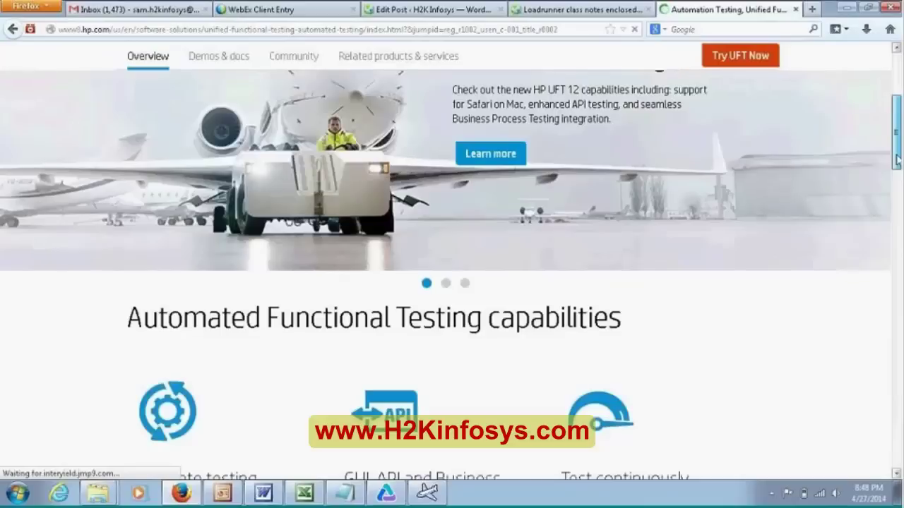
{"action": "scroll", "coordinate": [886, 215], "scroll_direction": "down", "scroll_amount": 10}
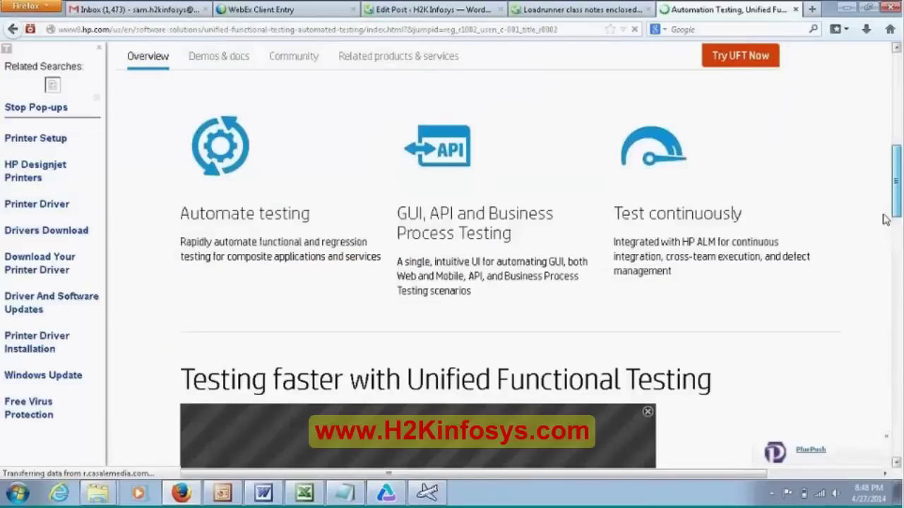
{"action": "scroll", "coordinate": [876, 280], "scroll_direction": "down", "scroll_amount": 5}
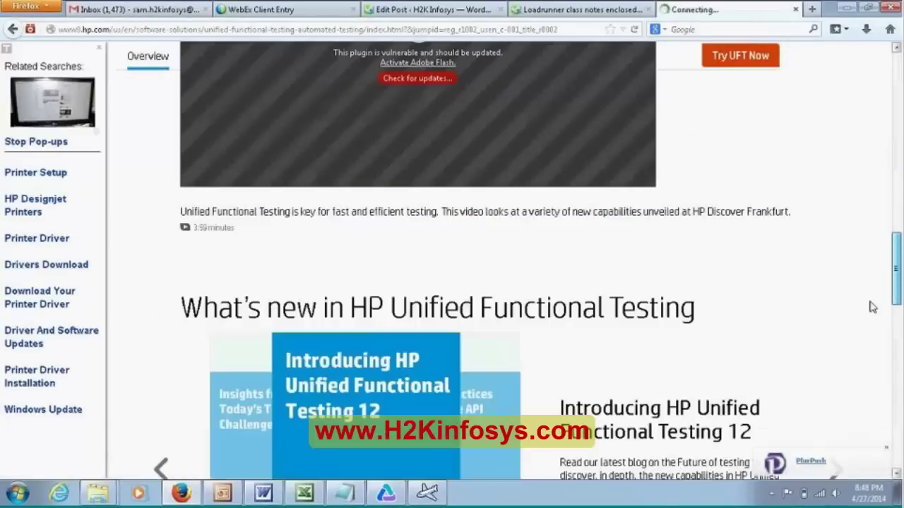
{"action": "scroll", "coordinate": [872, 307], "scroll_direction": "down", "scroll_amount": 3}
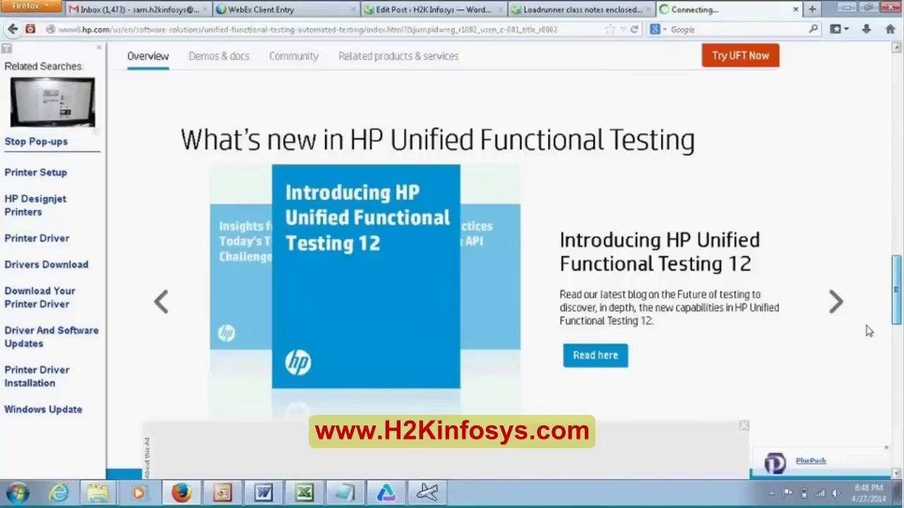
{"action": "scroll", "coordinate": [870, 324], "scroll_direction": "down", "scroll_amount": 2}
{"action": "left_click_drag", "start_coordinate": [895, 321], "coordinate": [897, 311]}
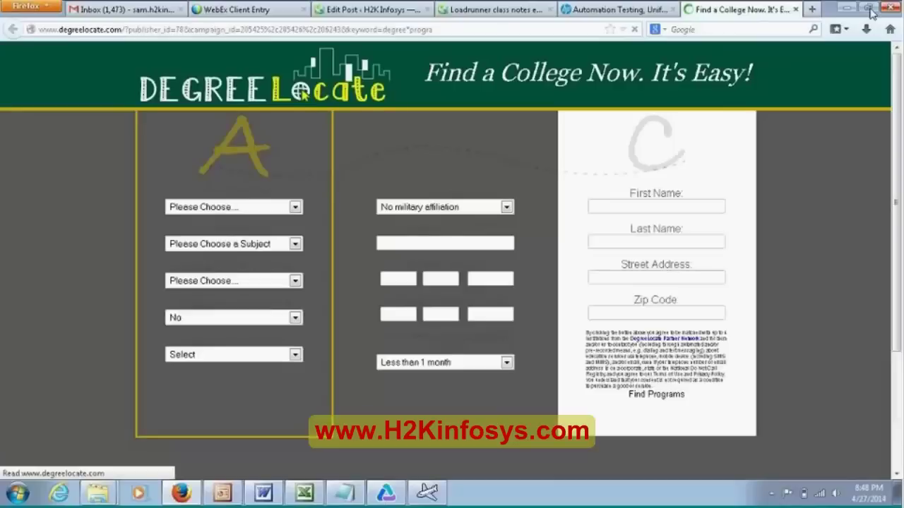
- Close the 'Find a College Now' tab, re-maximize Firefox and scroll back to the UFT 12 banner
{"action": "left_click", "coordinate": [868, 9]}
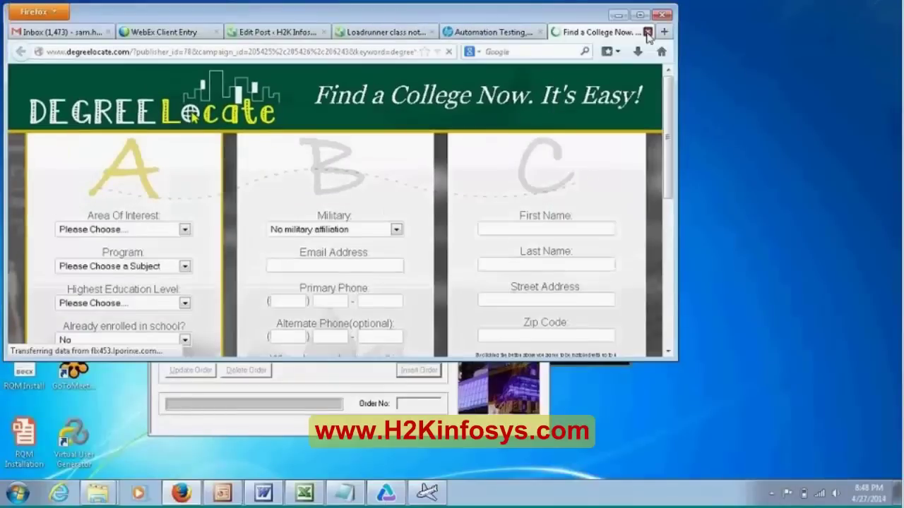
{"action": "left_click", "coordinate": [648, 33]}
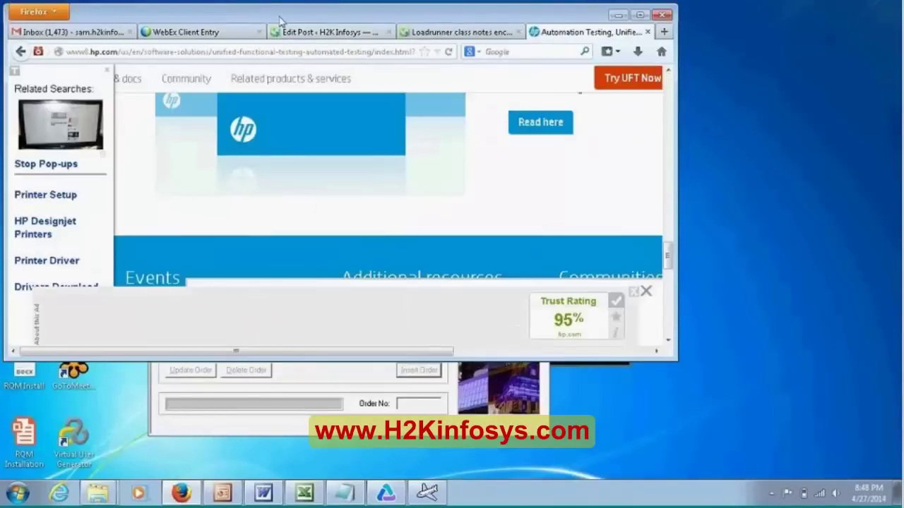
{"action": "double_click", "coordinate": [281, 22]}
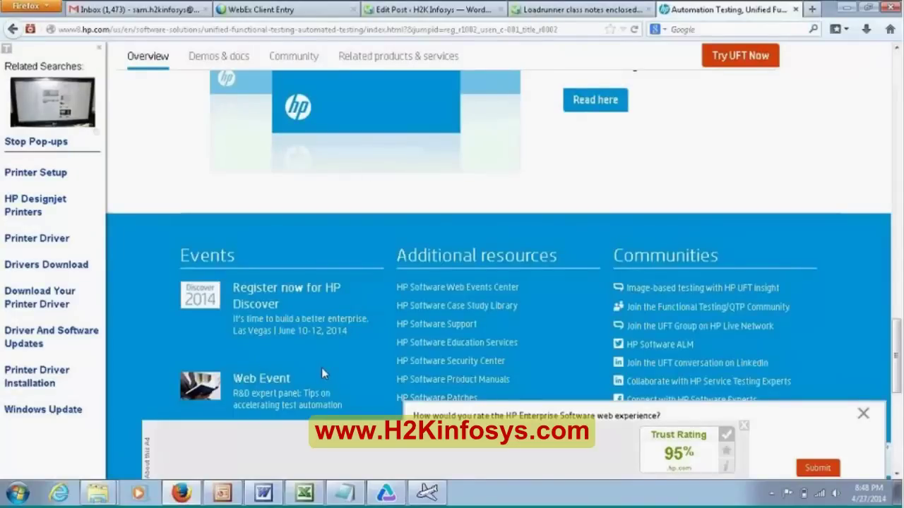
{"action": "scroll", "coordinate": [321, 374], "scroll_direction": "up", "scroll_amount": 5}
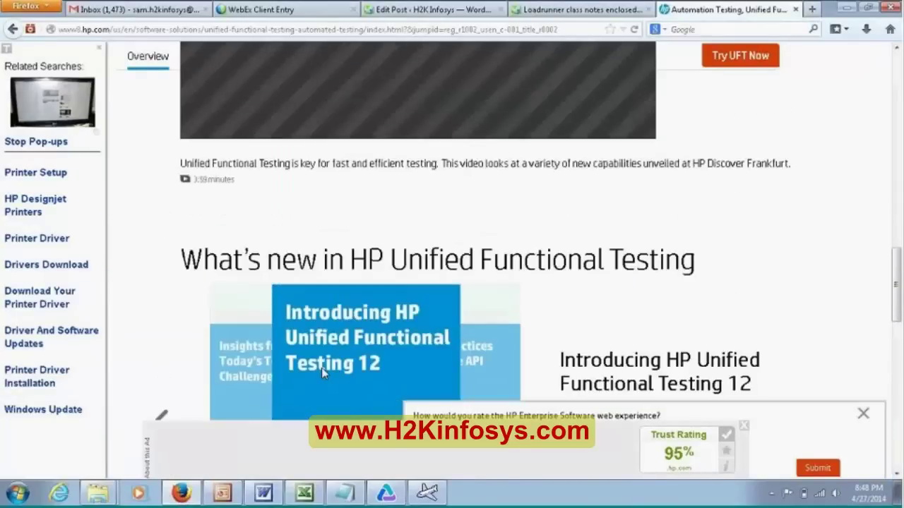
{"action": "scroll", "coordinate": [322, 373], "scroll_direction": "up", "scroll_amount": 3}
{"action": "scroll", "coordinate": [323, 373], "scroll_direction": "up", "scroll_amount": 8}
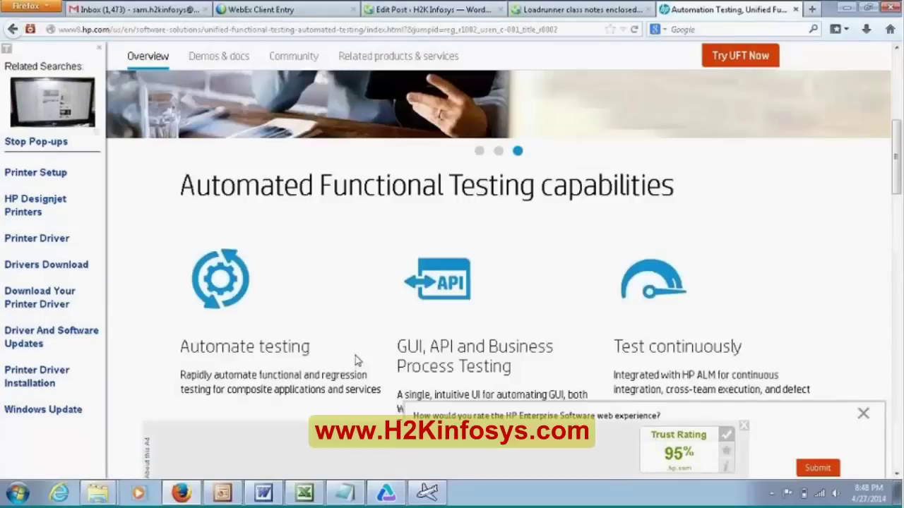
{"action": "scroll", "coordinate": [307, 308], "scroll_direction": "up", "scroll_amount": 4}
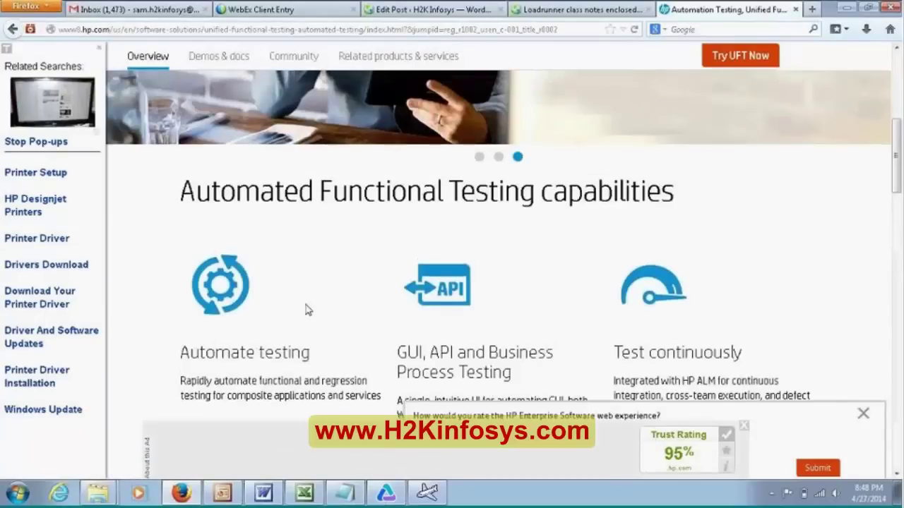
{"action": "scroll", "coordinate": [307, 308], "scroll_direction": "up", "scroll_amount": 6}
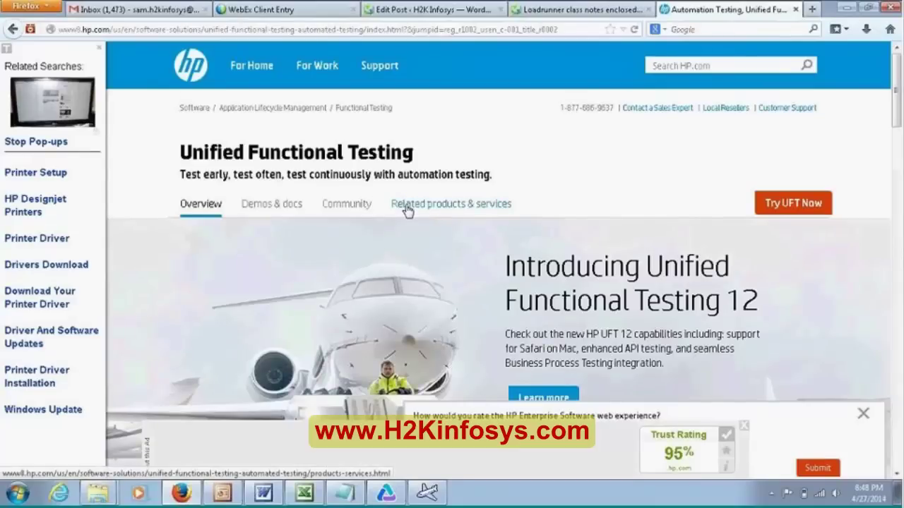
{"action": "left_click", "coordinate": [260, 205]}
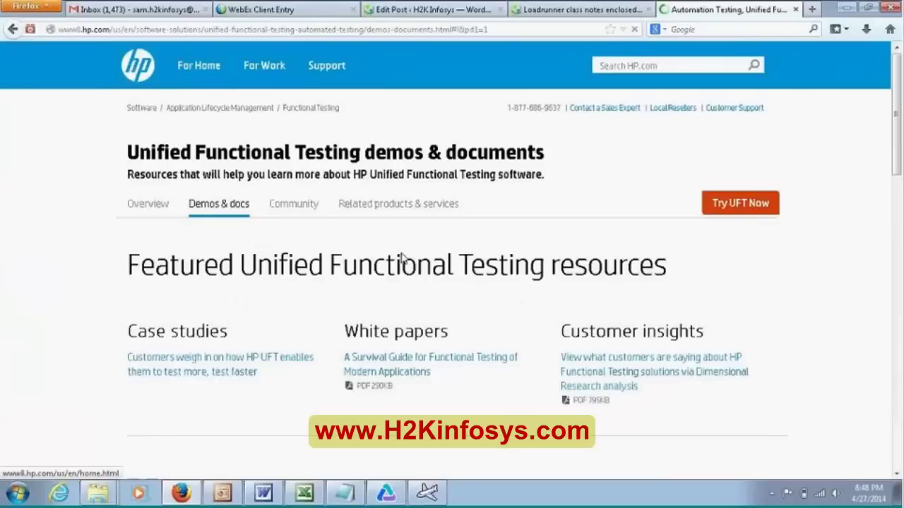
{"action": "scroll", "coordinate": [402, 259], "scroll_direction": "down", "scroll_amount": 5}
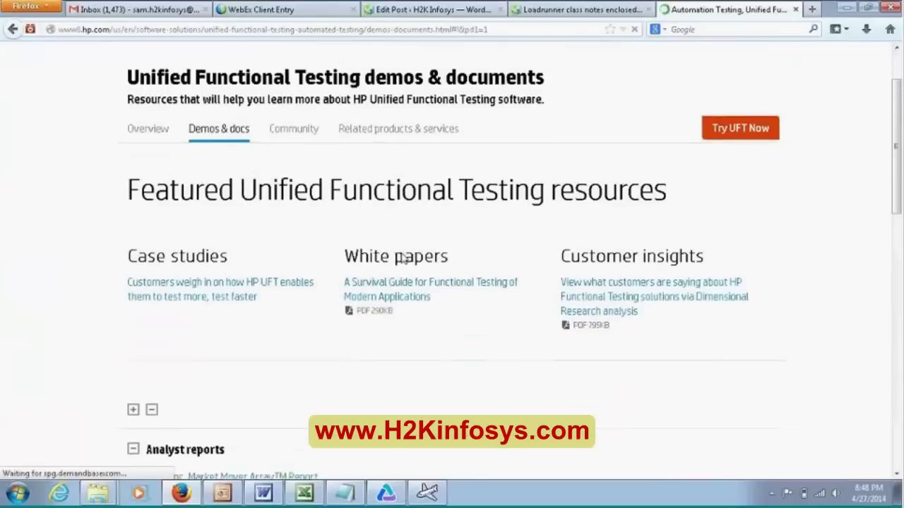
{"action": "scroll", "coordinate": [403, 260], "scroll_direction": "down", "scroll_amount": 2}
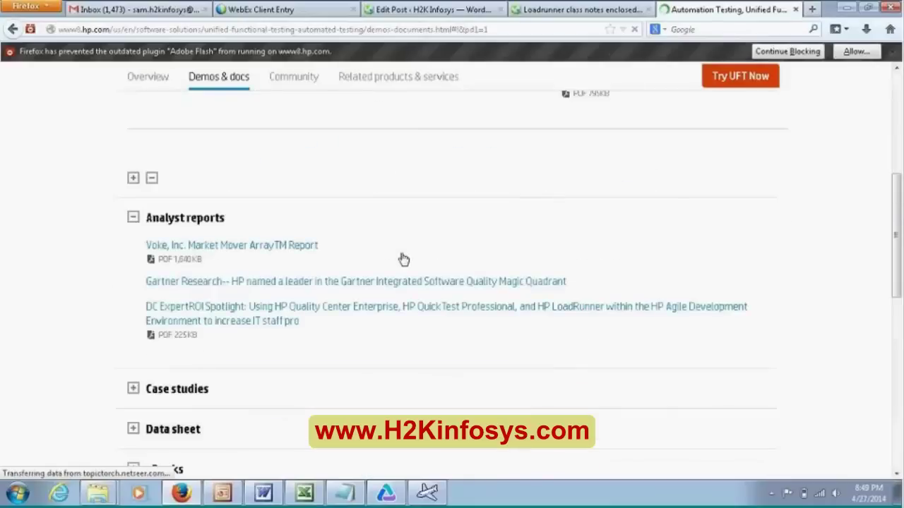
{"action": "scroll", "coordinate": [402, 259], "scroll_direction": "down", "scroll_amount": 5}
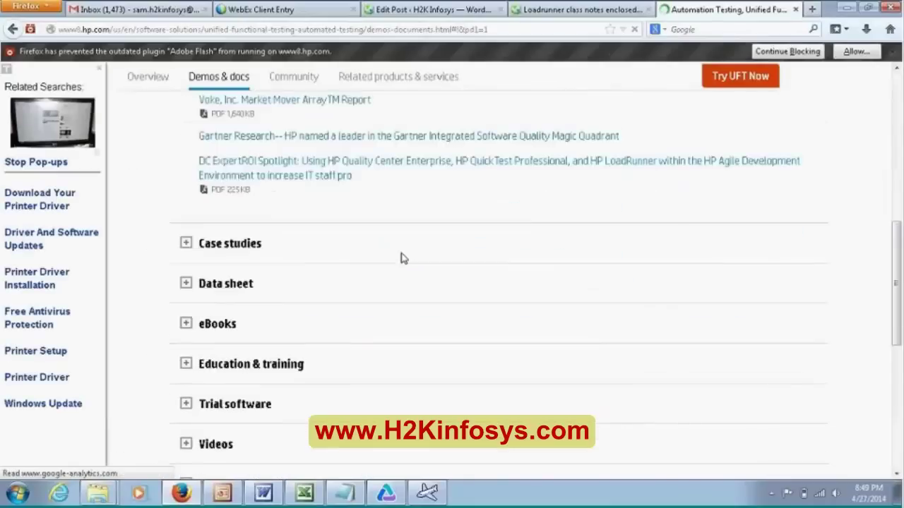
{"action": "scroll", "coordinate": [403, 259], "scroll_direction": "down", "scroll_amount": 3}
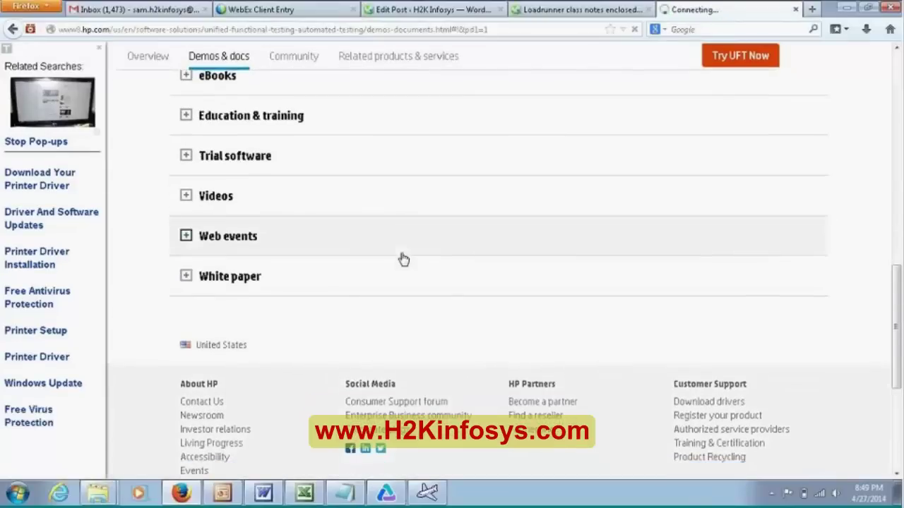
{"action": "scroll", "coordinate": [403, 259], "scroll_direction": "up", "scroll_amount": 3}
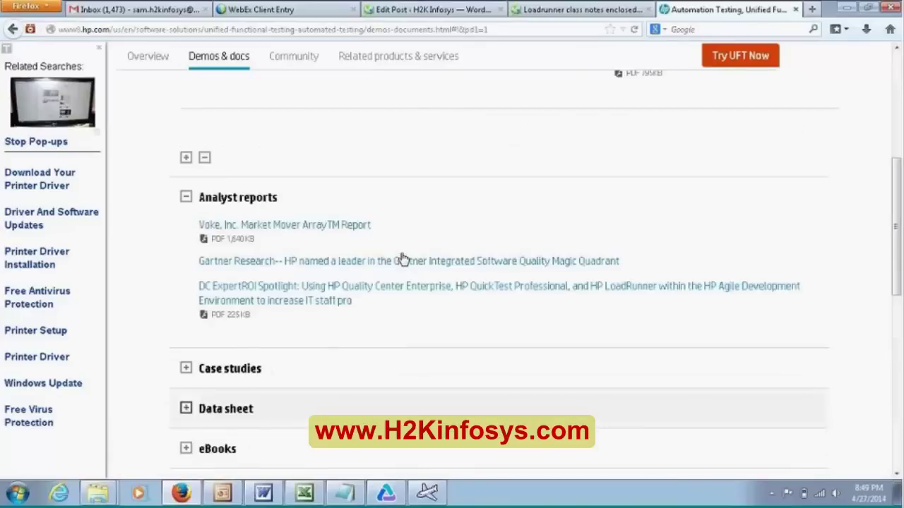
{"action": "scroll", "coordinate": [404, 259], "scroll_direction": "up", "scroll_amount": 3}
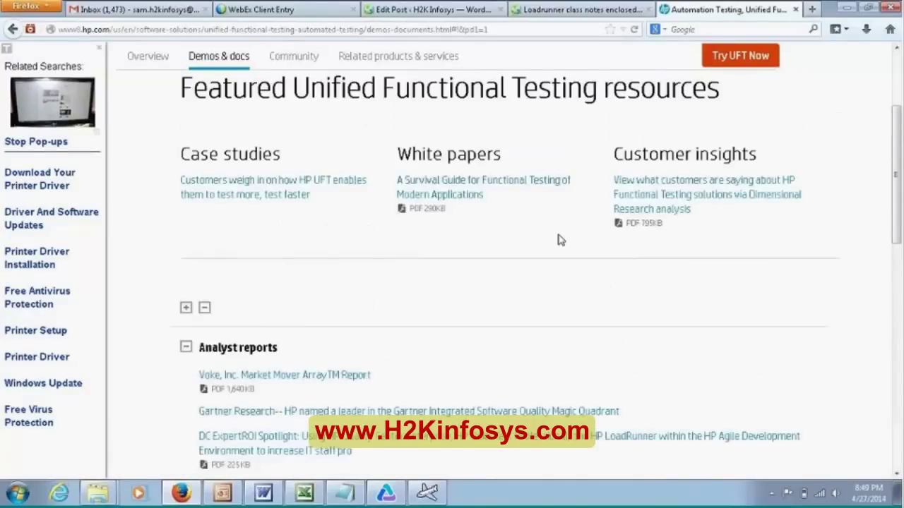
{"action": "scroll", "coordinate": [649, 323], "scroll_direction": "up", "scroll_amount": 3}
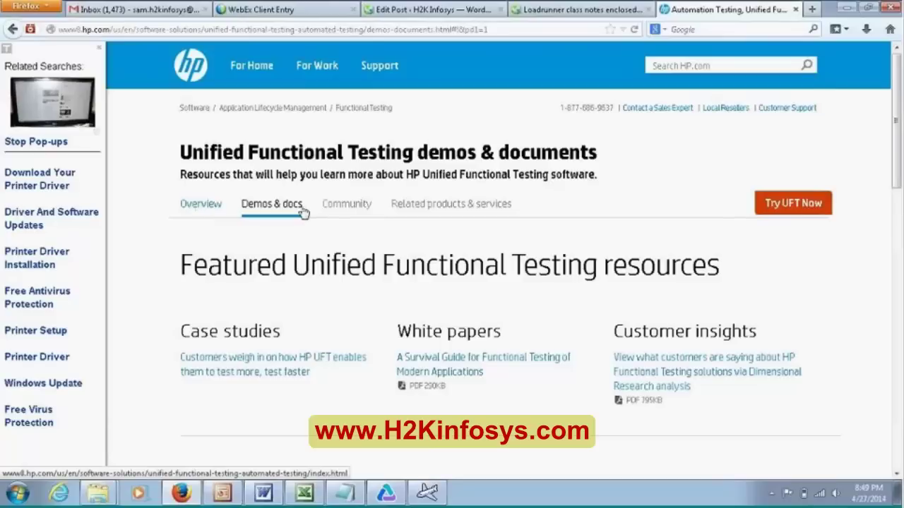
- Switch to the Overview tab and scroll to the 'What's new in HP Unified Functional Testing' carousel
{"action": "left_click", "coordinate": [286, 228]}
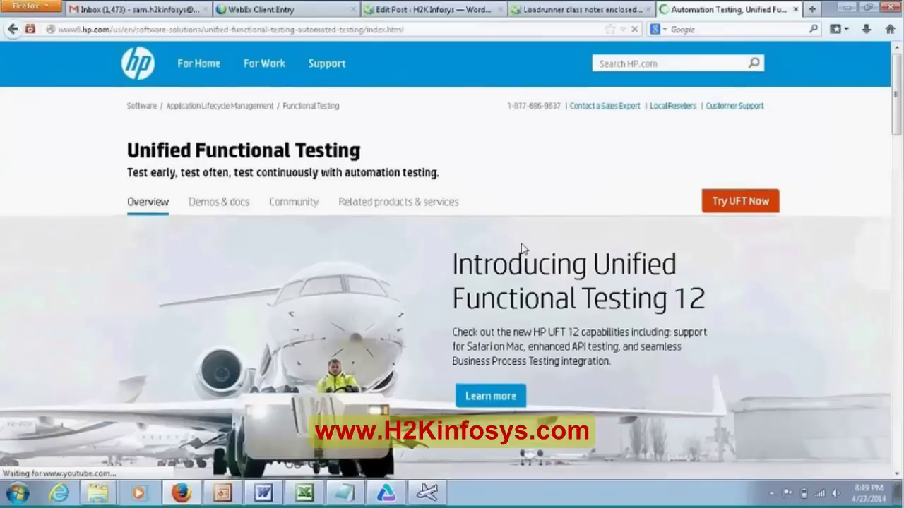
{"action": "scroll", "coordinate": [523, 249], "scroll_direction": "down", "scroll_amount": 2}
{"action": "scroll", "coordinate": [523, 249], "scroll_direction": "down", "scroll_amount": 5}
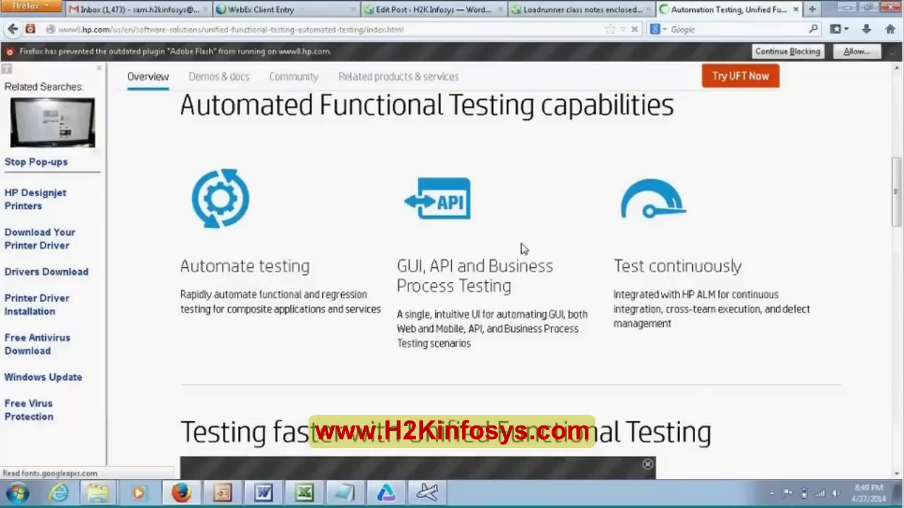
{"action": "scroll", "coordinate": [523, 249], "scroll_direction": "down", "scroll_amount": 5}
{"action": "scroll", "coordinate": [518, 245], "scroll_direction": "down", "scroll_amount": 5}
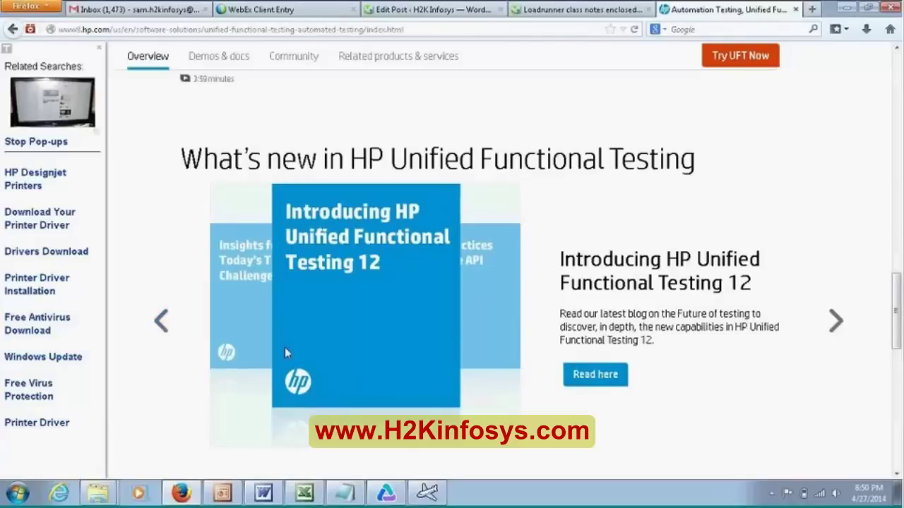
{"action": "scroll", "coordinate": [283, 352], "scroll_direction": "down", "scroll_amount": 5}
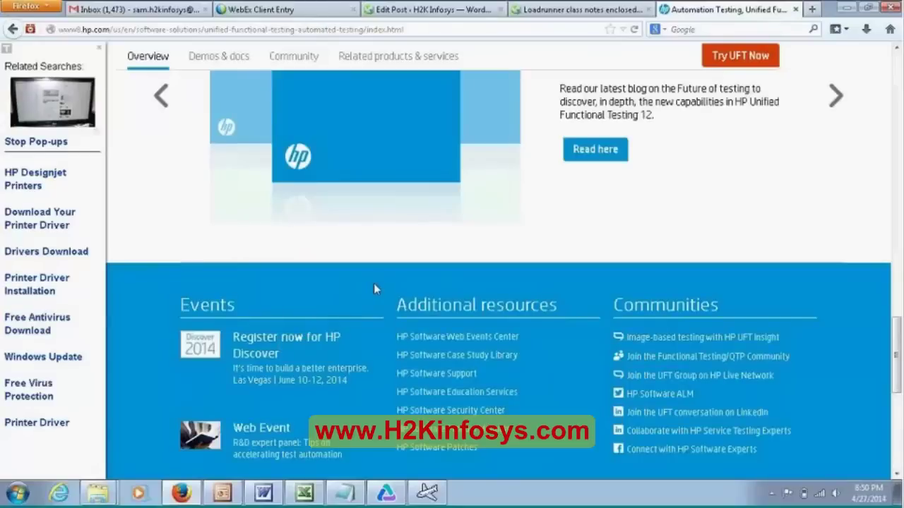
{"action": "scroll", "coordinate": [393, 287], "scroll_direction": "up", "scroll_amount": 3}
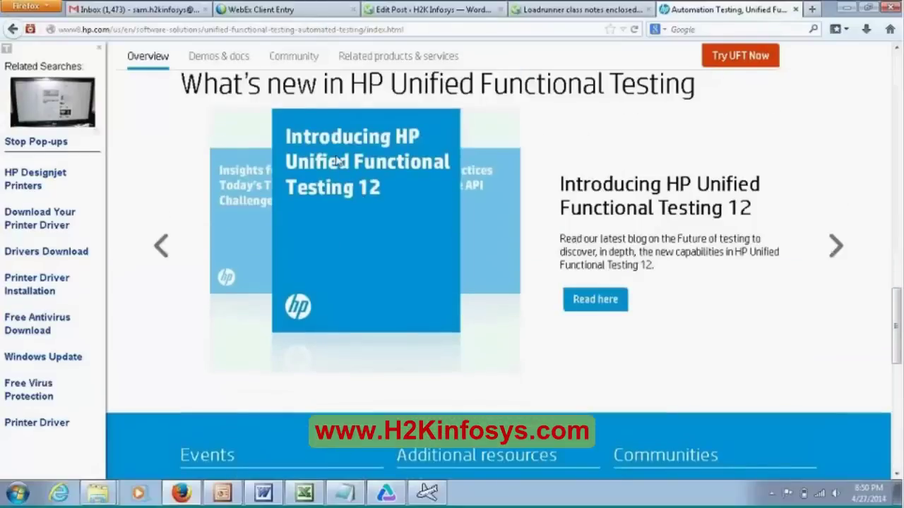
{"action": "scroll", "coordinate": [445, 264], "scroll_direction": "up", "scroll_amount": 3}
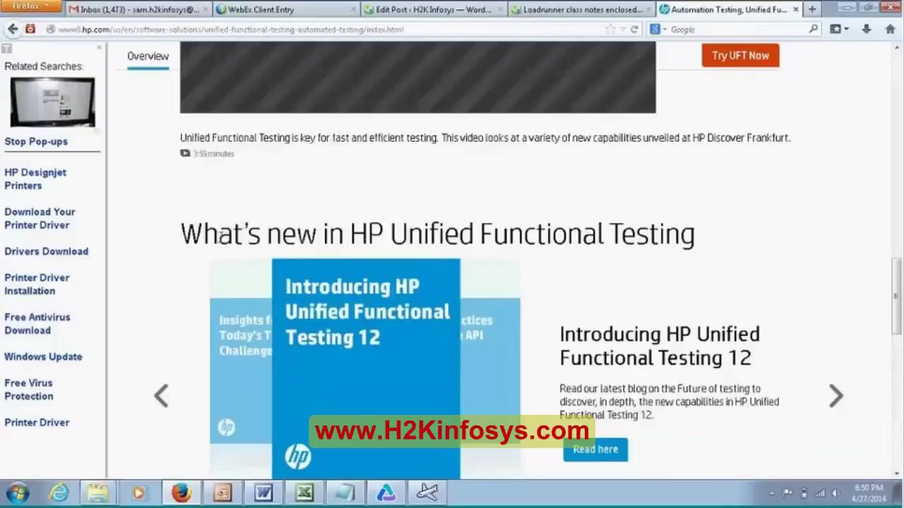
{"action": "left_click_drag", "start_coordinate": [219, 233], "coordinate": [395, 393]}
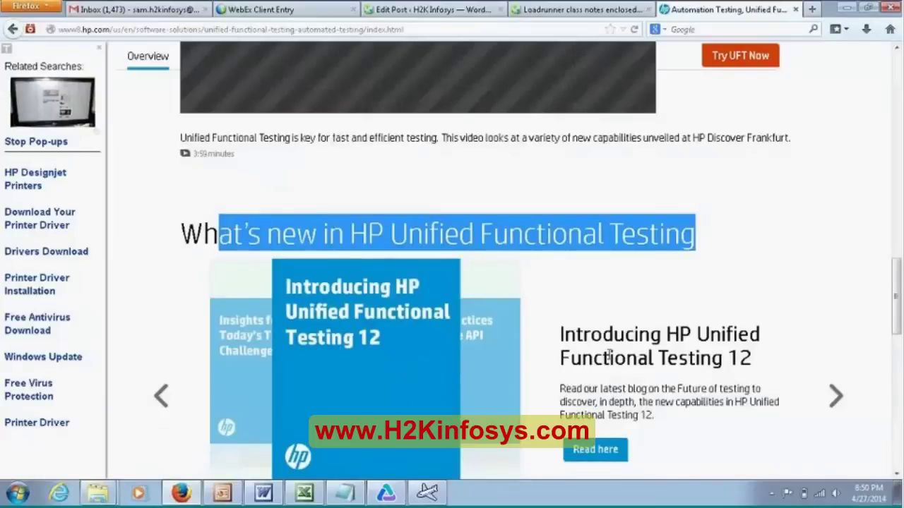
- Open the Introducing UFT 12 blog post in a new tab and start reading down it
{"action": "left_click", "coordinate": [593, 452]}
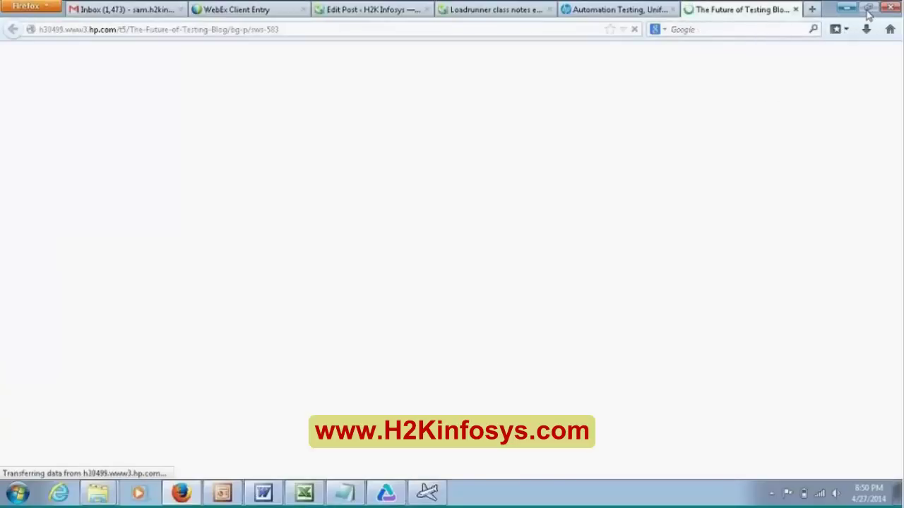
{"action": "left_click", "coordinate": [869, 9]}
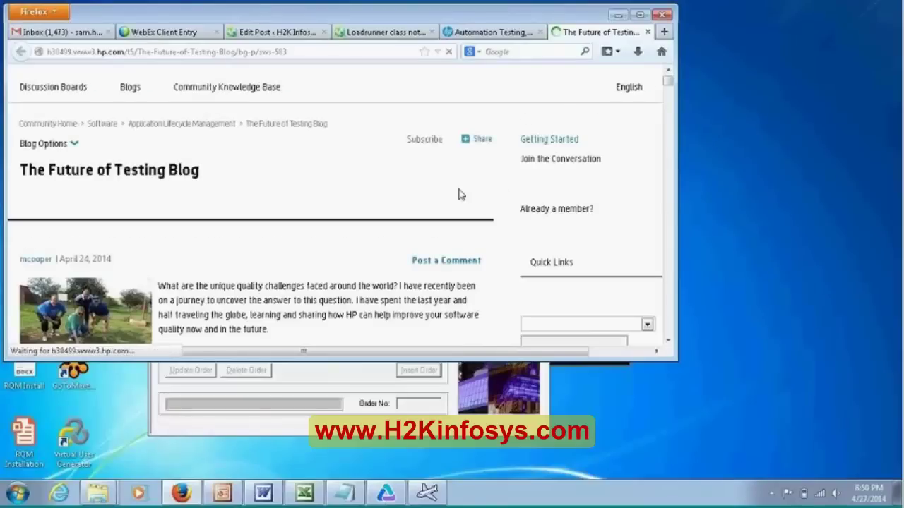
{"action": "scroll", "coordinate": [458, 194], "scroll_direction": "down", "scroll_amount": 2}
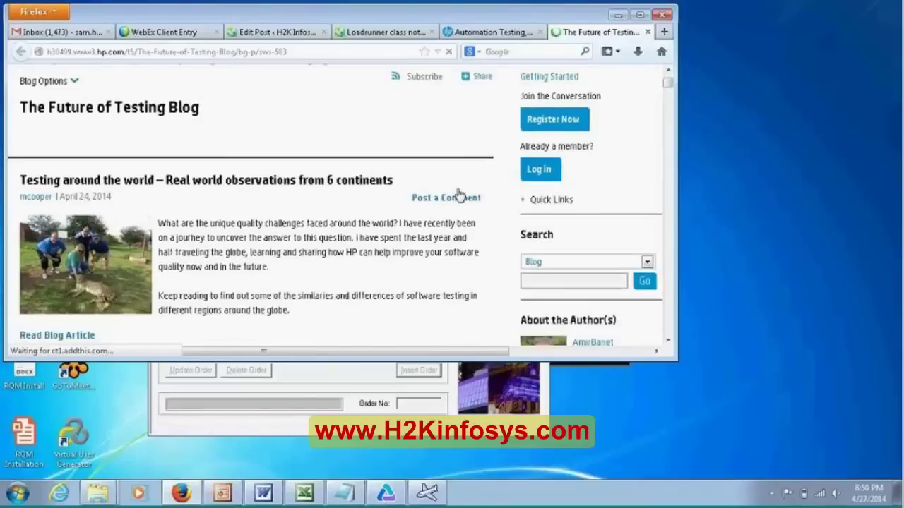
{"action": "scroll", "coordinate": [458, 194], "scroll_direction": "down", "scroll_amount": 3}
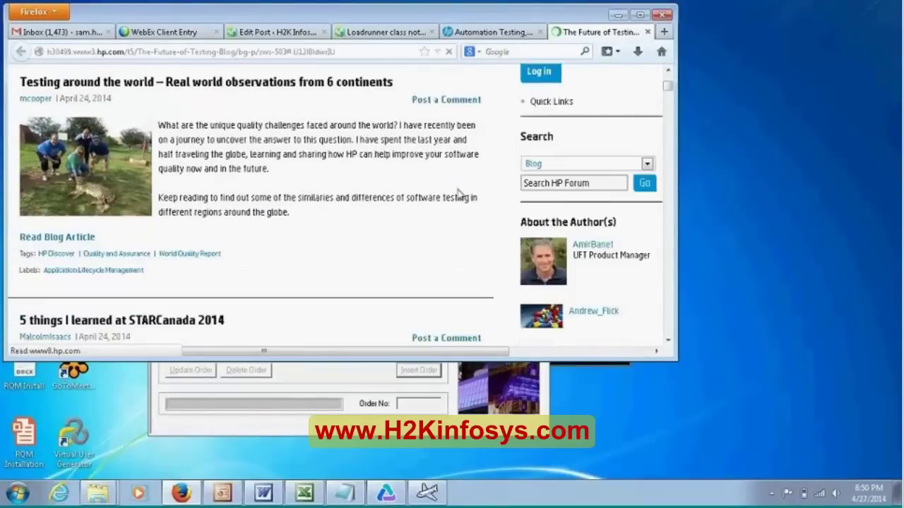
{"action": "scroll", "coordinate": [458, 194], "scroll_direction": "down", "scroll_amount": 3}
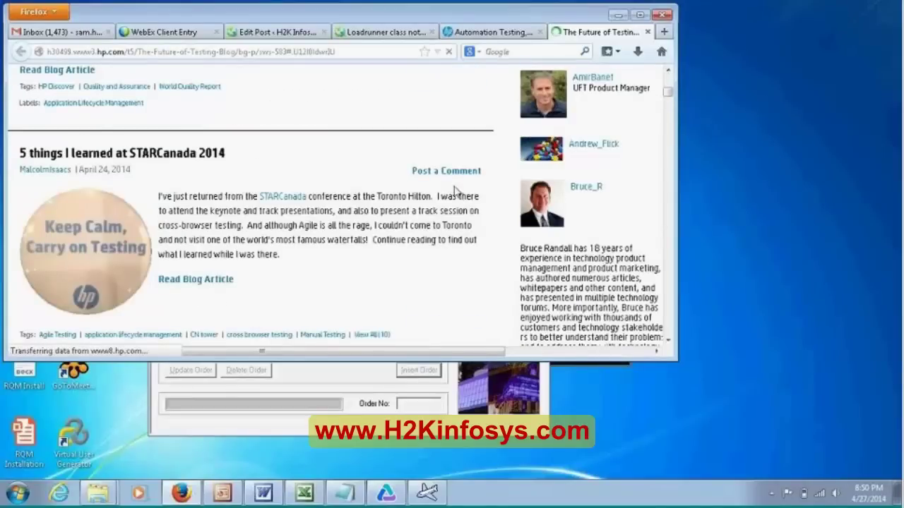
{"action": "scroll", "coordinate": [457, 194], "scroll_direction": "down", "scroll_amount": 3}
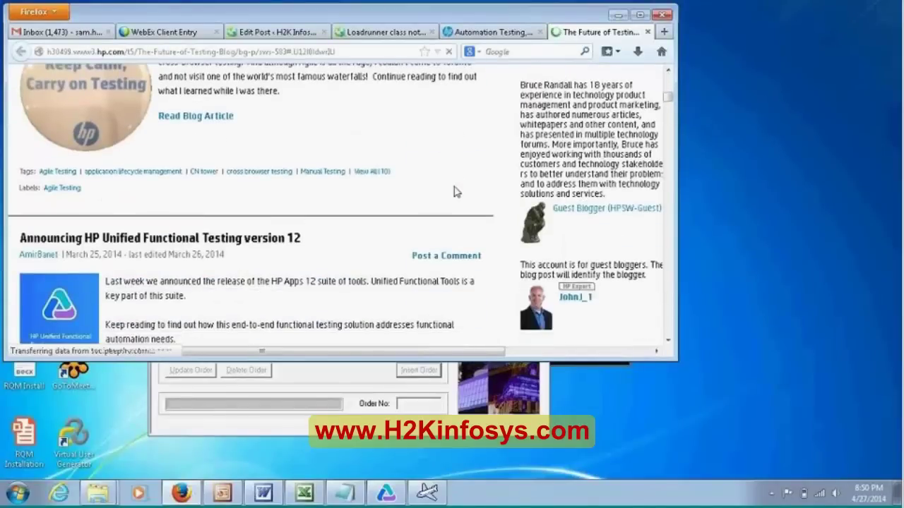
{"action": "scroll", "coordinate": [455, 192], "scroll_direction": "down", "scroll_amount": 3}
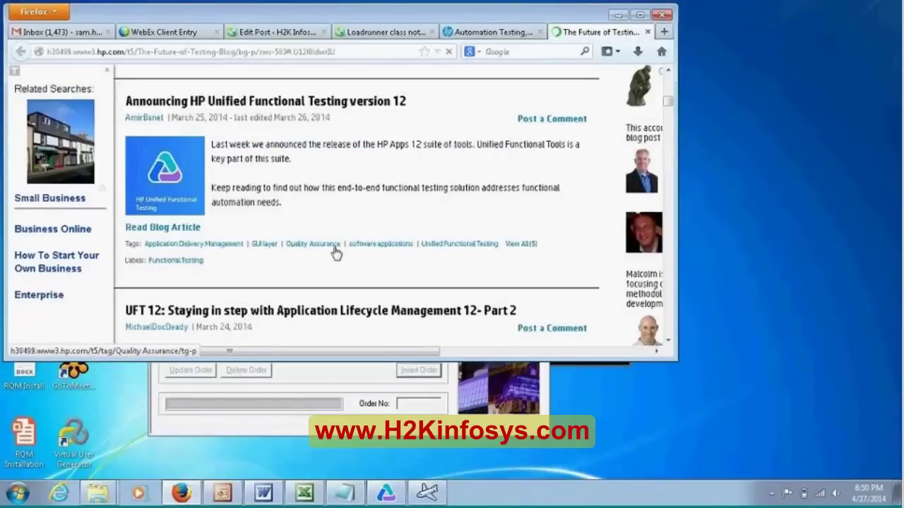
- Read further down The Future of Testing blog past posts like the UFT Insight guide
{"action": "left_click", "coordinate": [297, 256]}
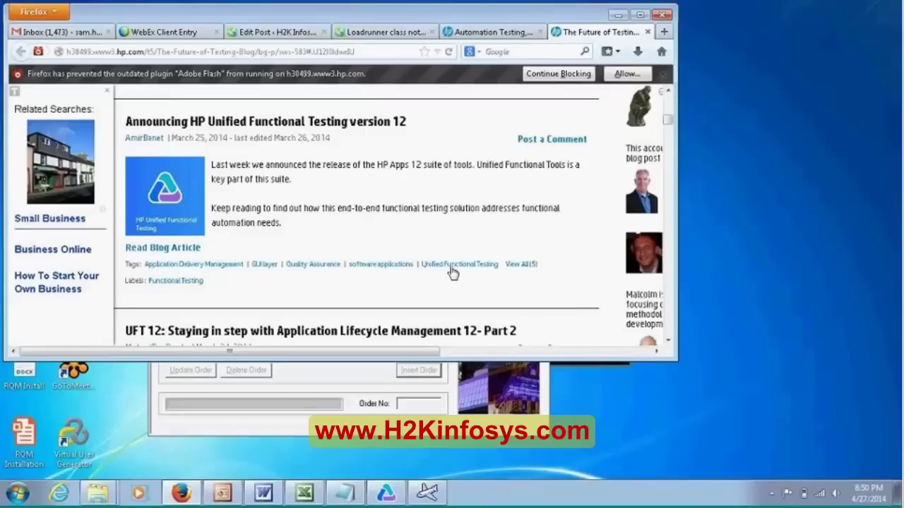
{"action": "scroll", "coordinate": [438, 274], "scroll_direction": "down", "scroll_amount": 4}
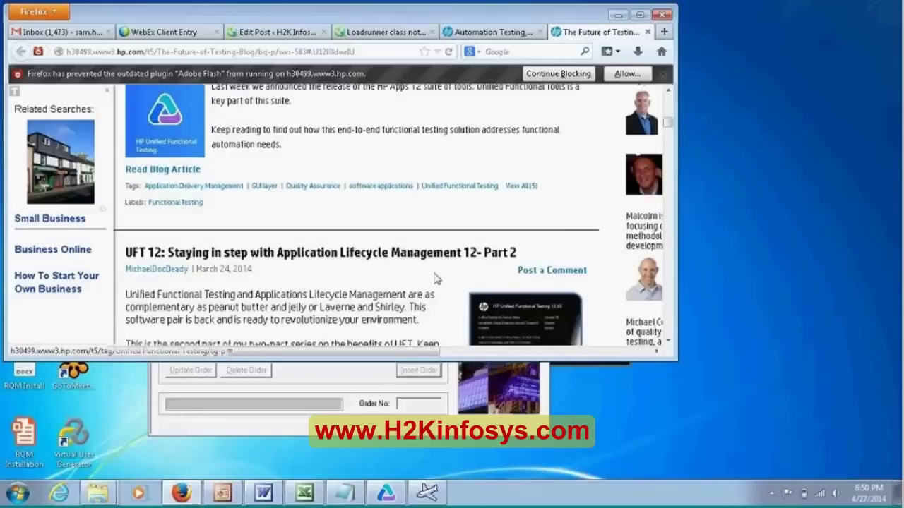
{"action": "scroll", "coordinate": [438, 274], "scroll_direction": "down", "scroll_amount": 5}
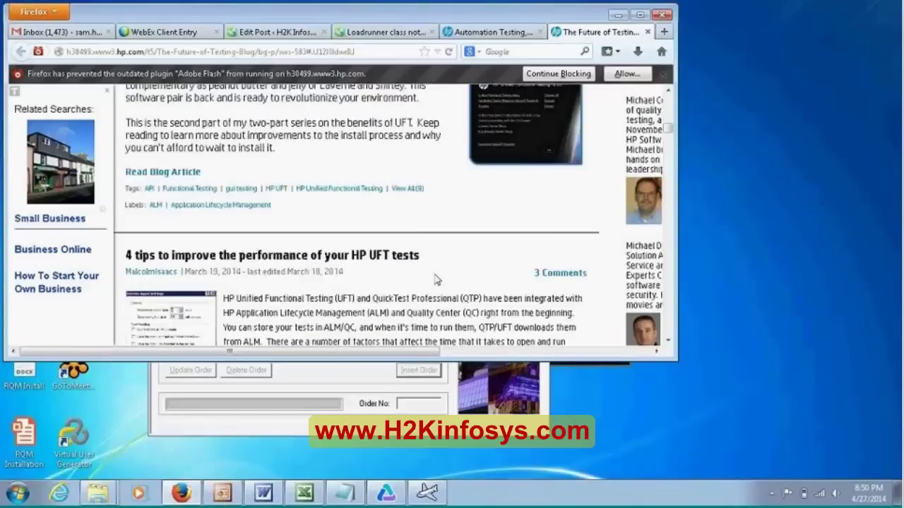
{"action": "scroll", "coordinate": [435, 280], "scroll_direction": "down", "scroll_amount": 7}
{"action": "scroll", "coordinate": [431, 271], "scroll_direction": "down", "scroll_amount": 4}
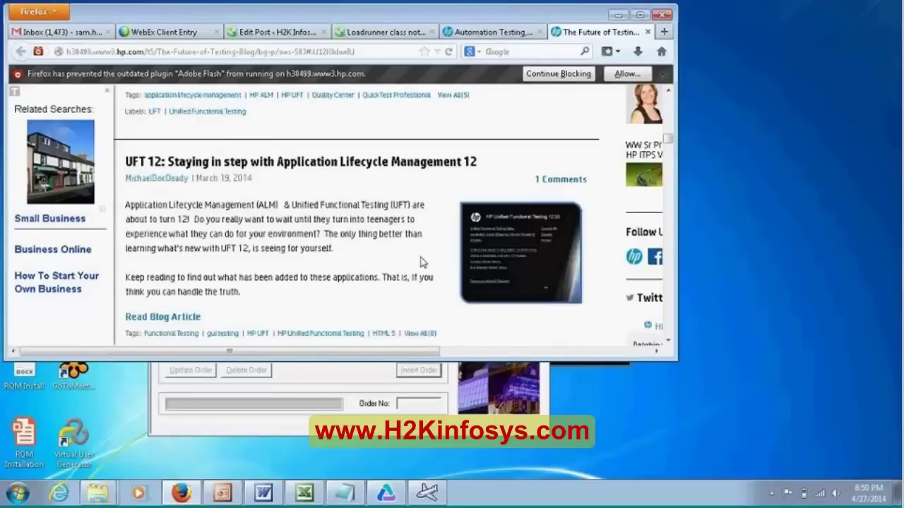
{"action": "scroll", "coordinate": [317, 246], "scroll_direction": "down", "scroll_amount": 4}
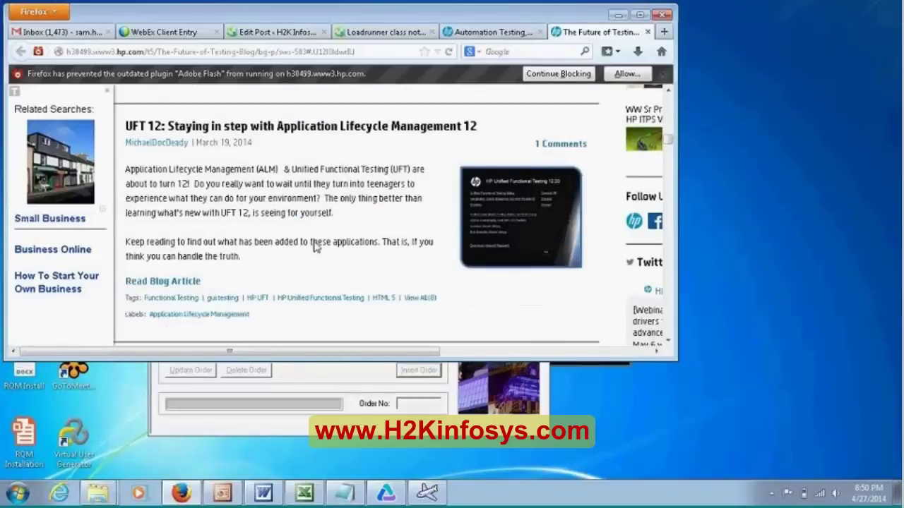
{"action": "scroll", "coordinate": [360, 272], "scroll_direction": "down", "scroll_amount": 4}
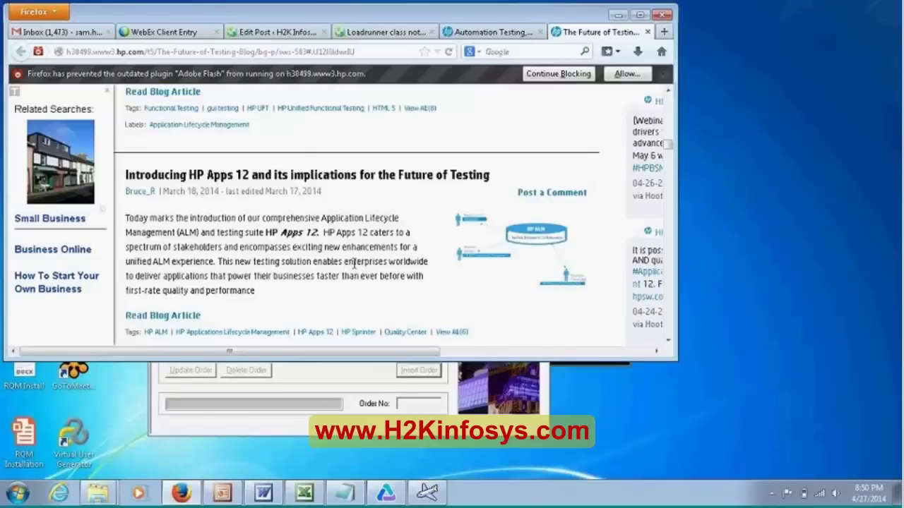
{"action": "scroll", "coordinate": [353, 264], "scroll_direction": "down", "scroll_amount": 6}
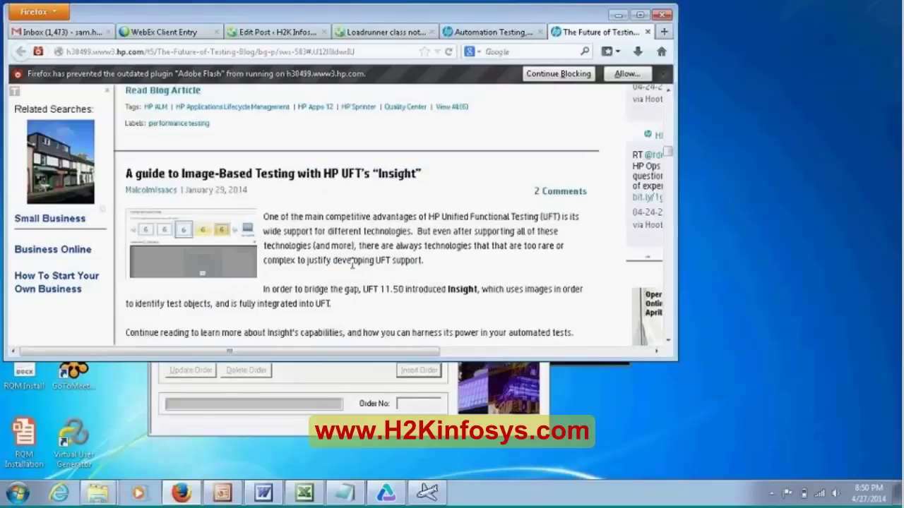
{"action": "scroll", "coordinate": [352, 263], "scroll_direction": "down", "scroll_amount": 3}
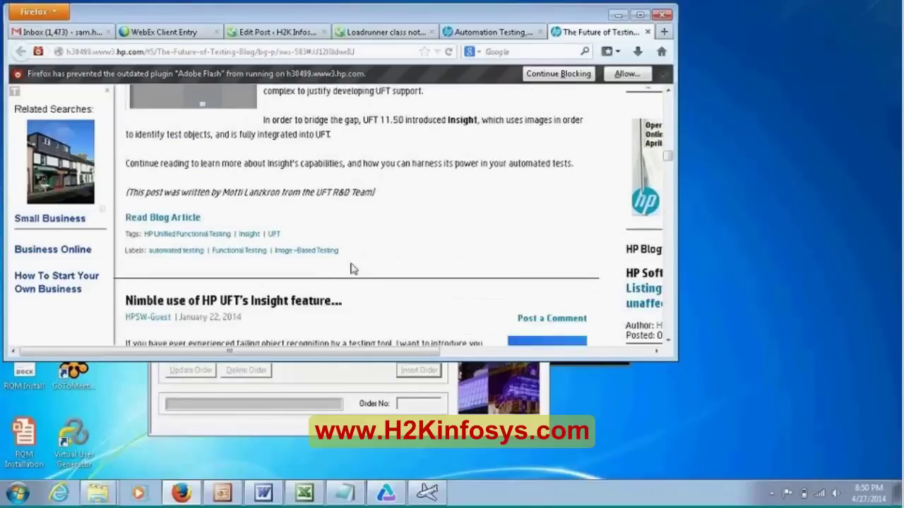
{"action": "scroll", "coordinate": [354, 269], "scroll_direction": "down", "scroll_amount": 10}
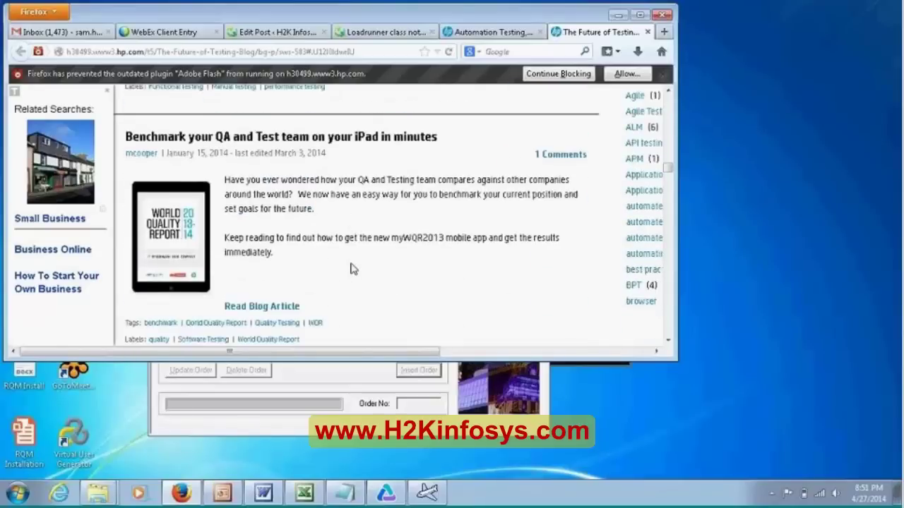
{"action": "scroll", "coordinate": [354, 269], "scroll_direction": "down", "scroll_amount": 4}
{"action": "scroll", "coordinate": [352, 269], "scroll_direction": "down", "scroll_amount": 2}
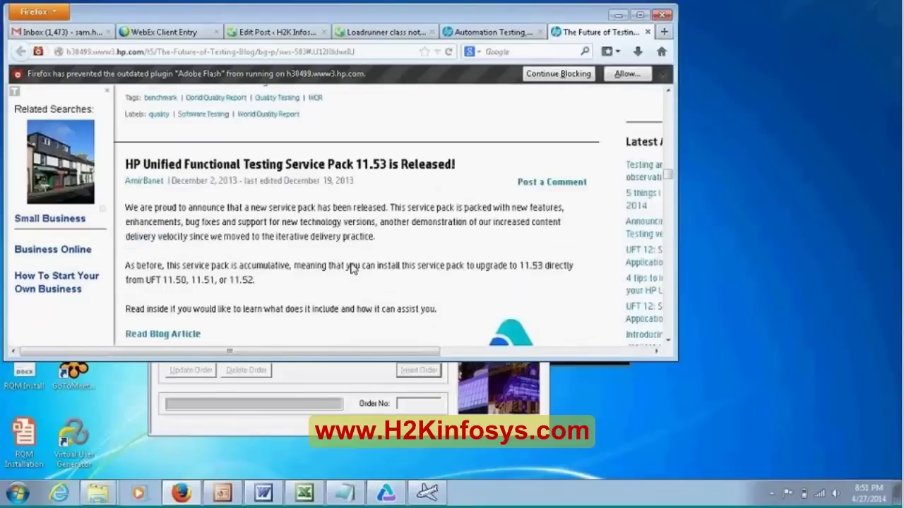
{"action": "scroll", "coordinate": [352, 268], "scroll_direction": "down", "scroll_amount": 4}
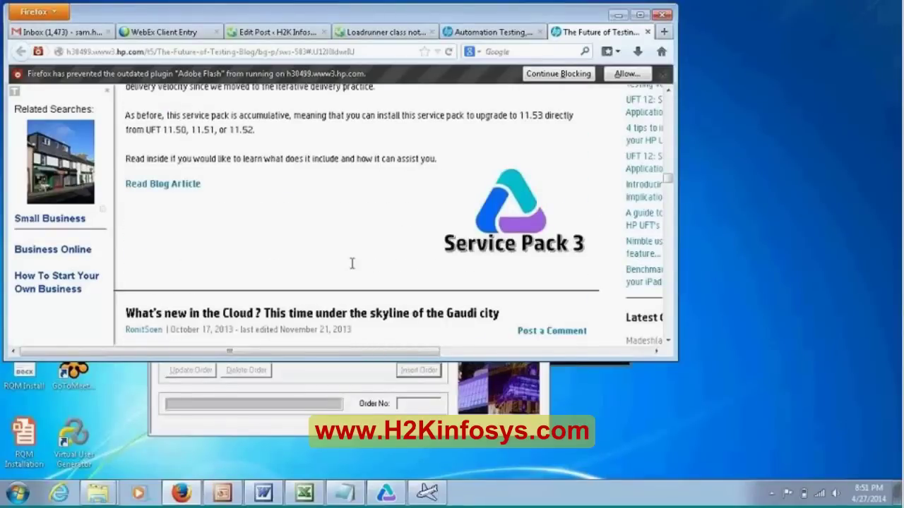
{"action": "scroll", "coordinate": [352, 264], "scroll_direction": "down", "scroll_amount": 2}
{"action": "scroll", "coordinate": [353, 269], "scroll_direction": "down", "scroll_amount": 14}
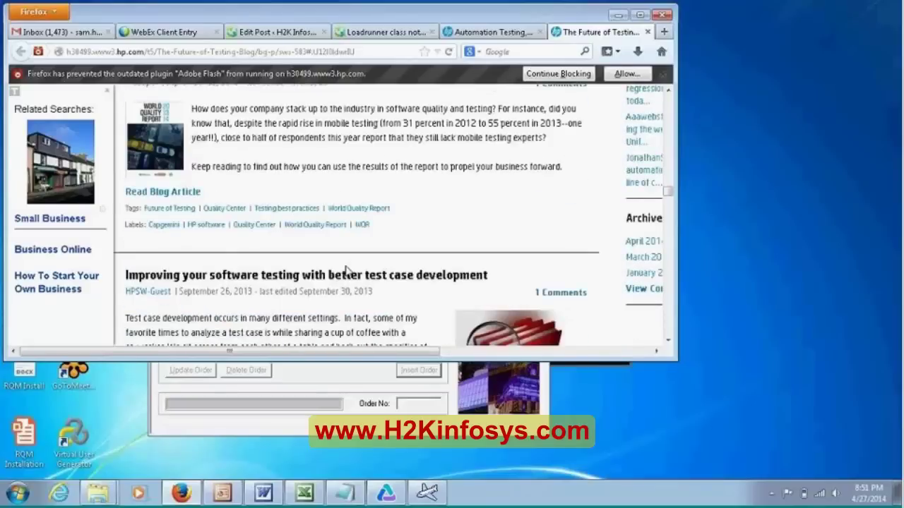
{"action": "scroll", "coordinate": [600, 17], "scroll_direction": "down", "scroll_amount": 2}
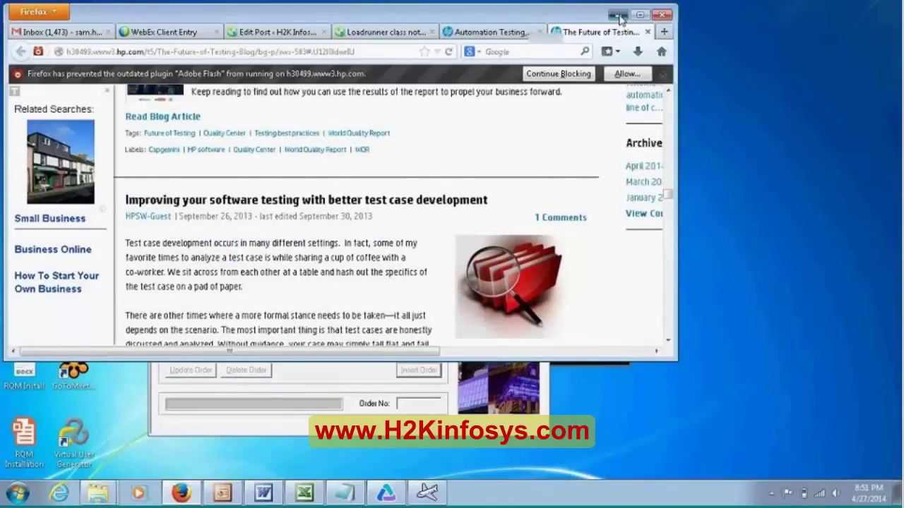
- Move Firefox out of the way and close the 'Windows could not activate' balloon
{"action": "left_click", "coordinate": [617, 16]}
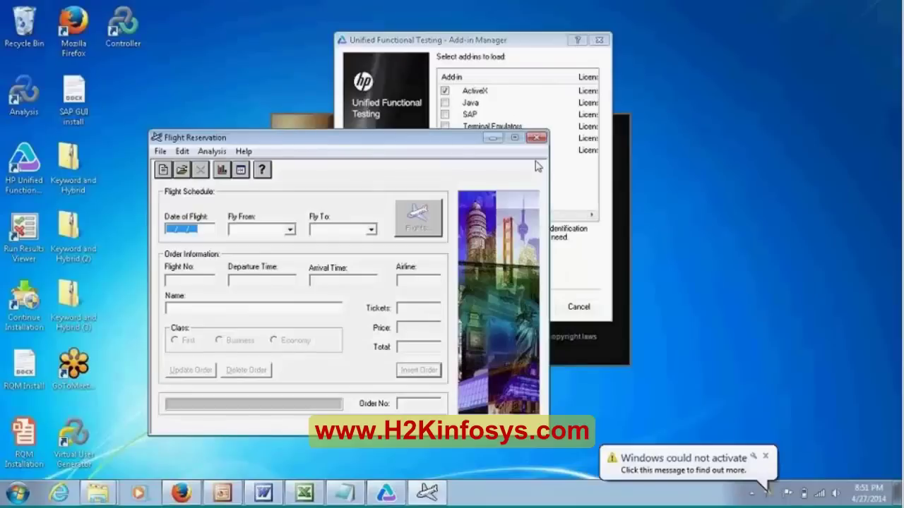
{"action": "left_click", "coordinate": [765, 457]}
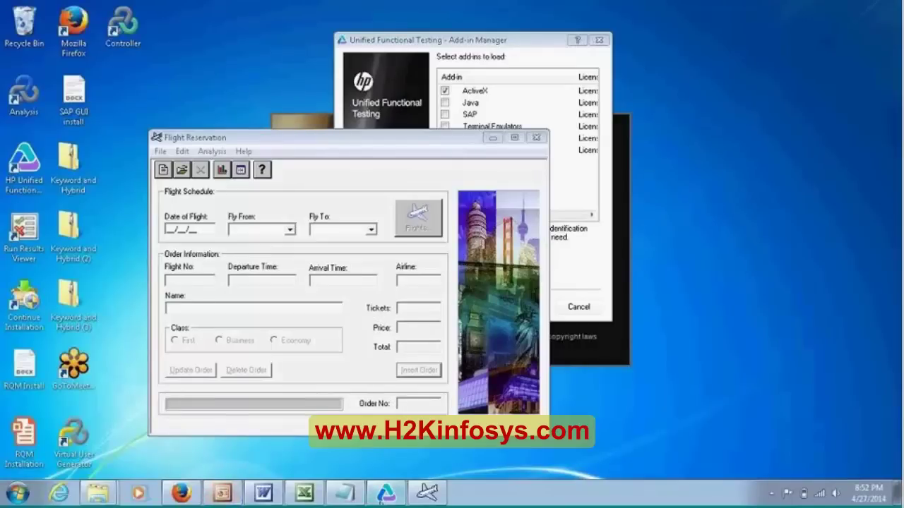
- Bring the UFT Add-in Manager forward and place Notepad's caret after the Quality Center note
{"action": "mouse_move", "coordinate": [387, 495]}
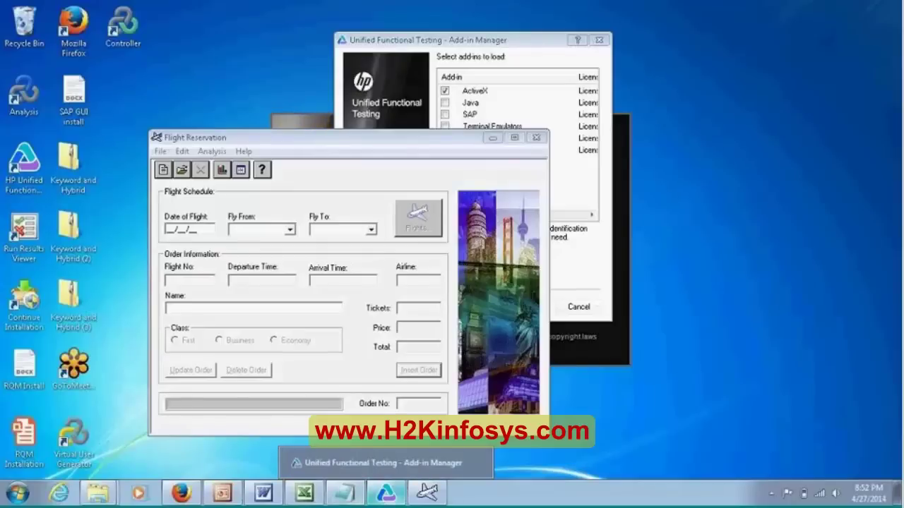
{"action": "left_click", "coordinate": [499, 106]}
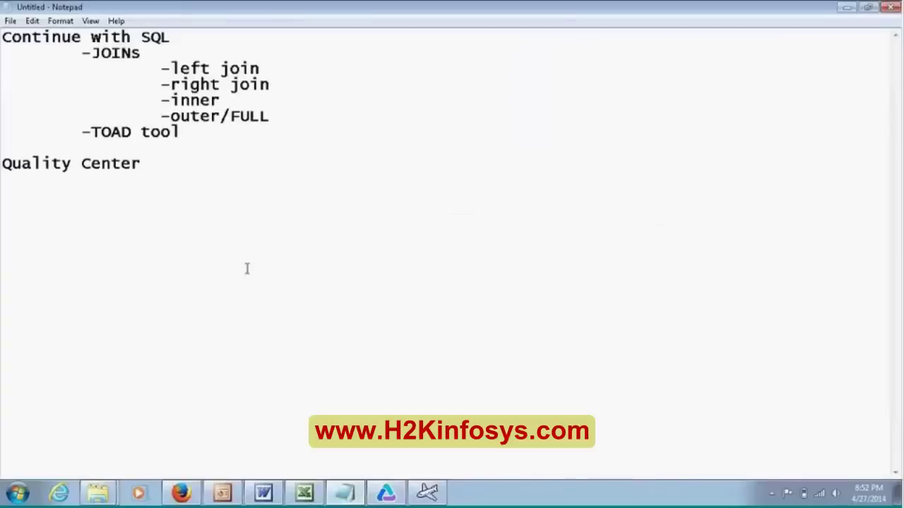
{"action": "left_click", "coordinate": [178, 181]}
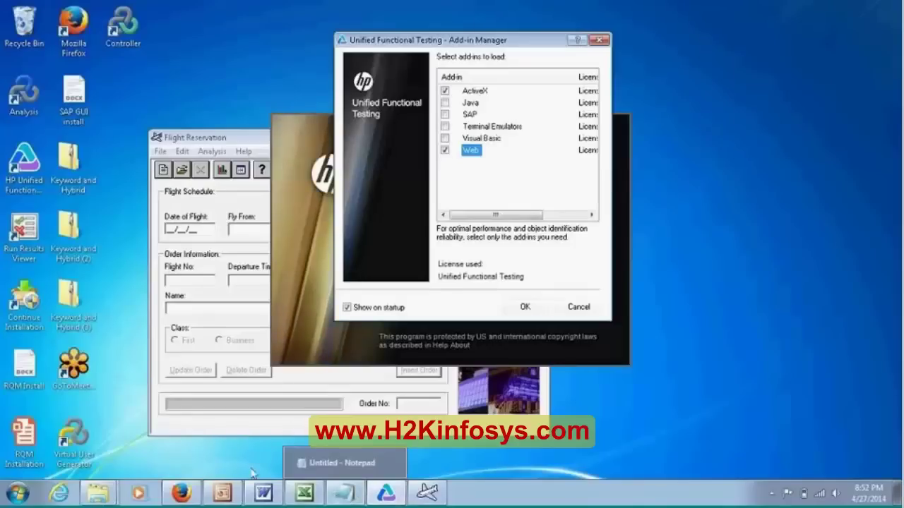
- Launch a new blank Notepad document by searching 'notepad' from the Start menu
{"action": "left_click", "coordinate": [19, 498]}
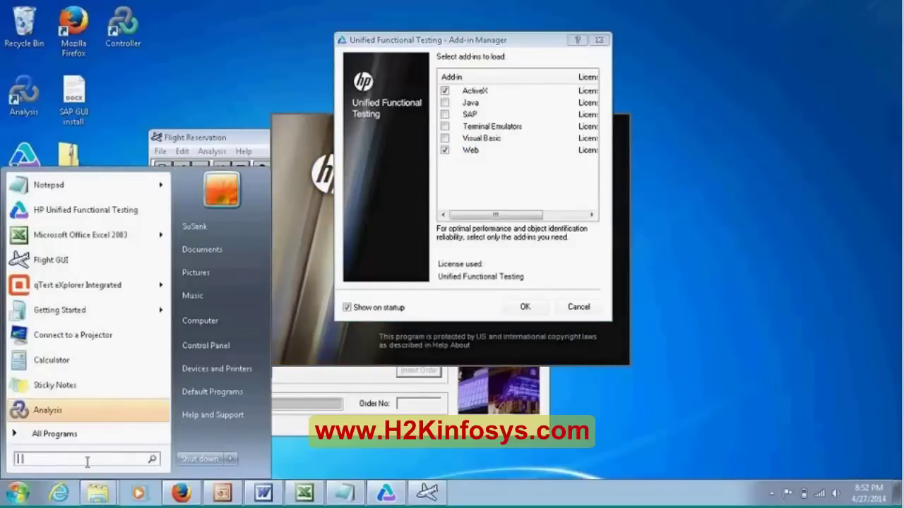
{"action": "type", "text": "notepad"}
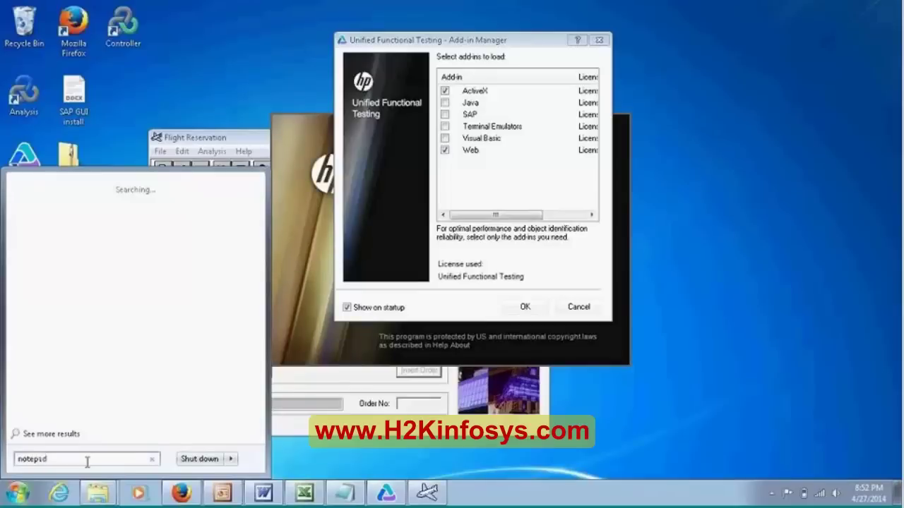
{"action": "key", "text": "Return"}
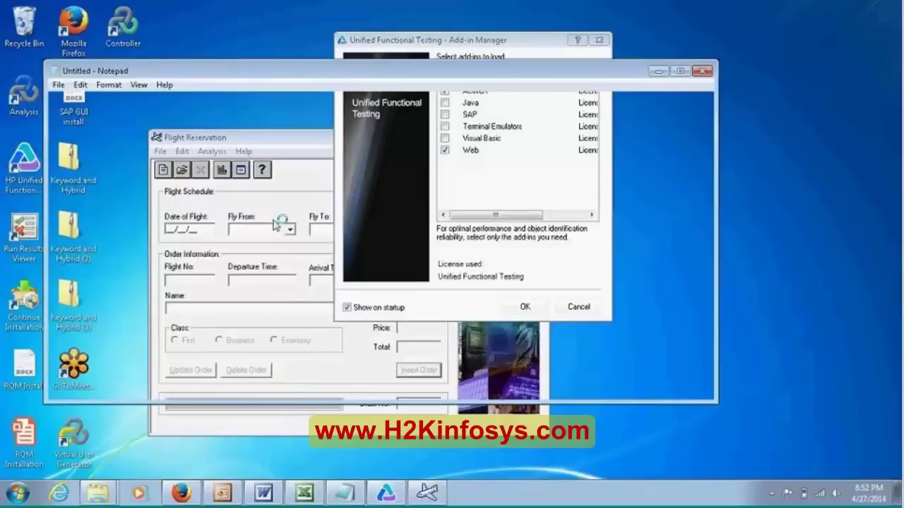
- Write window("login").winbutton("OK").click on the first line, correcting typos, then select that line
{"action": "type", "text": "wi"}
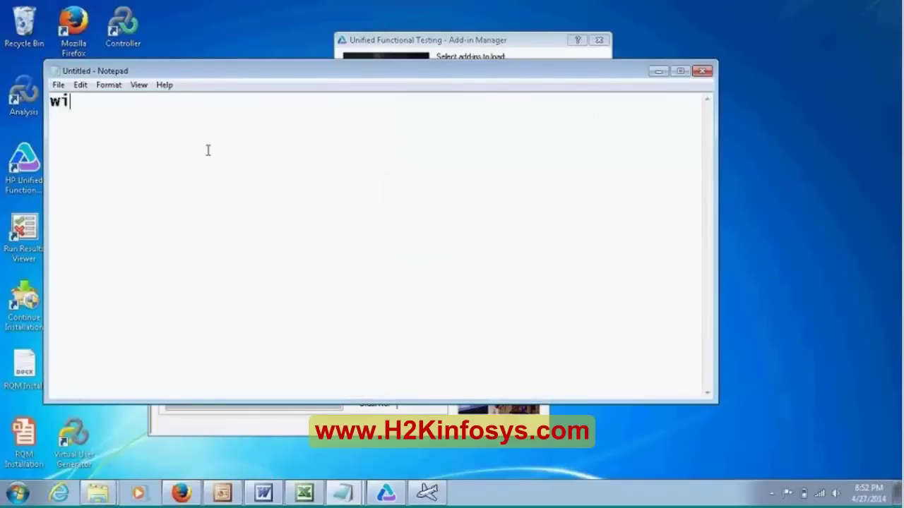
{"action": "type", "text": "ndow("}
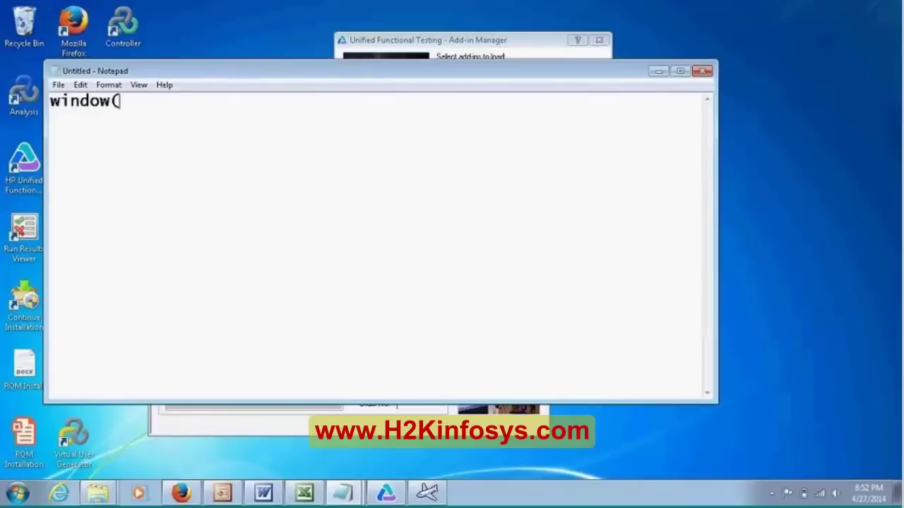
{"action": "type", "text": "\"login\")"}
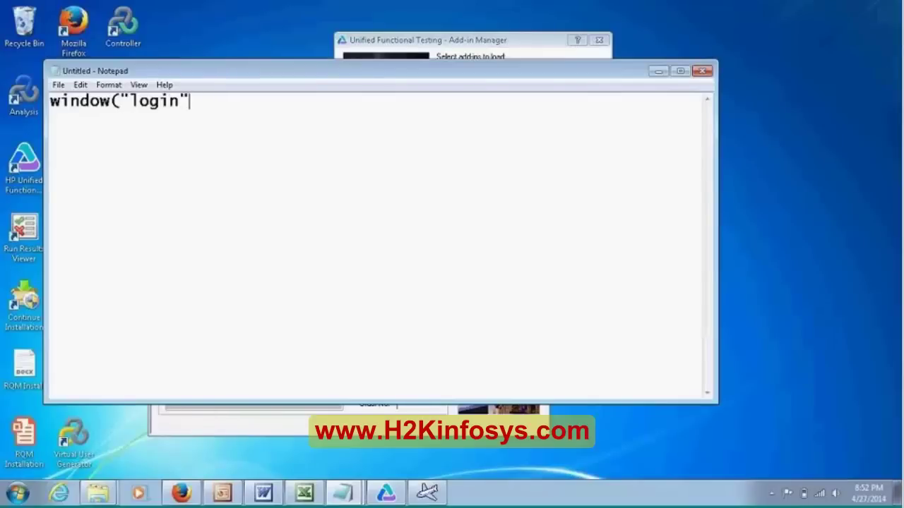
{"action": "type", "text": ".we"}
{"action": "key", "text": "BackSpace"}
{"action": "type", "text": "inbutton(\""}
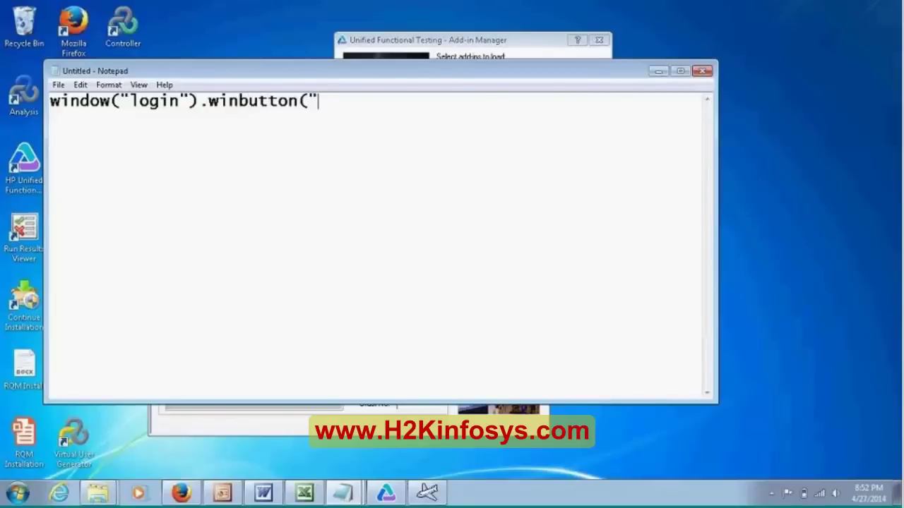
{"action": "type", "text": "OK\").clcik"}
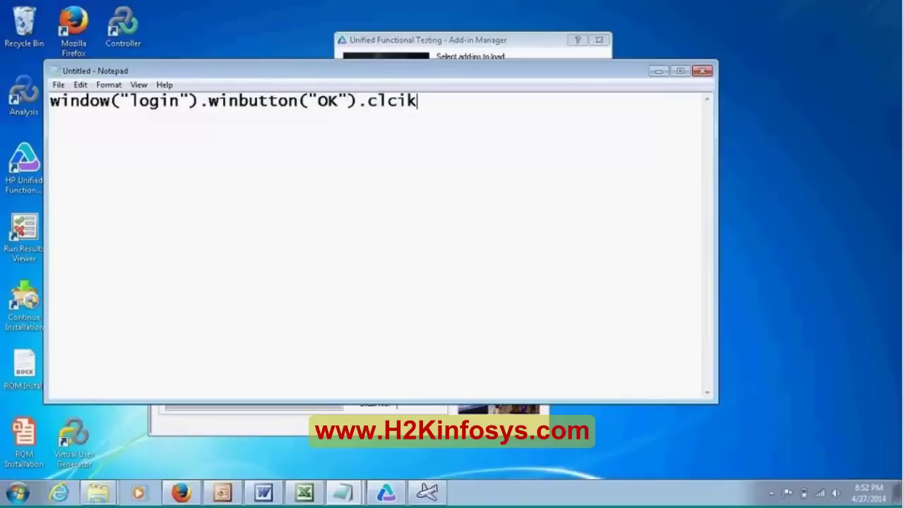
{"action": "key", "text": "BackSpace"}
{"action": "key", "text": "BackSpace"}
{"action": "key", "text": "BackSpace"}
{"action": "type", "text": "ick"}
{"action": "key", "text": "Return"}
{"action": "key", "text": "Return"}
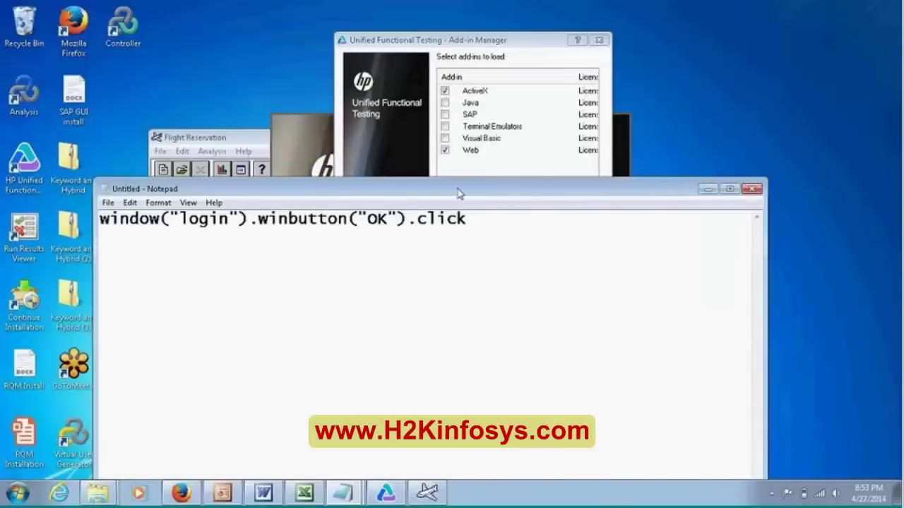
{"action": "left_click_drag", "start_coordinate": [461, 189], "coordinate": [461, 128]}
{"action": "left_click_drag", "start_coordinate": [488, 163], "coordinate": [99, 160]}
{"action": "key", "text": "ctrl+c"}
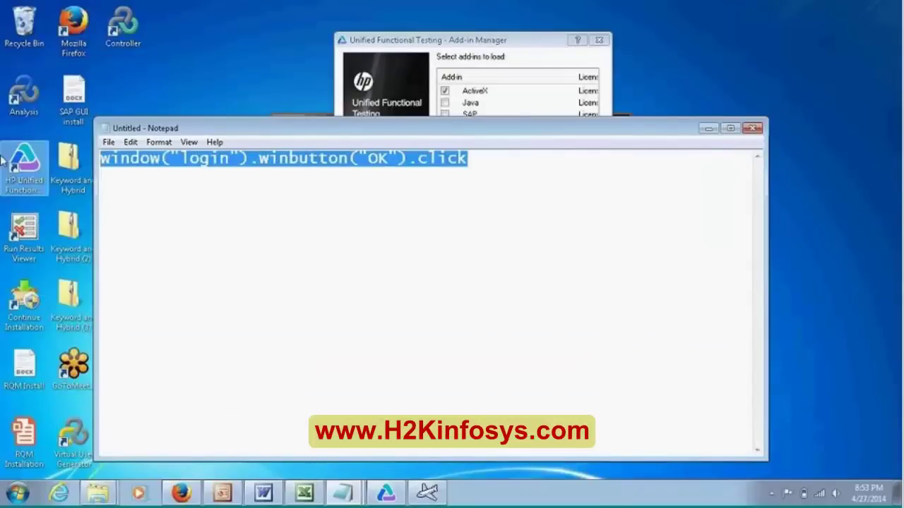
- Paste the line onto line 2 and change it to javawindow("login").javabutton("OK").click
{"action": "left_click", "coordinate": [154, 198]}
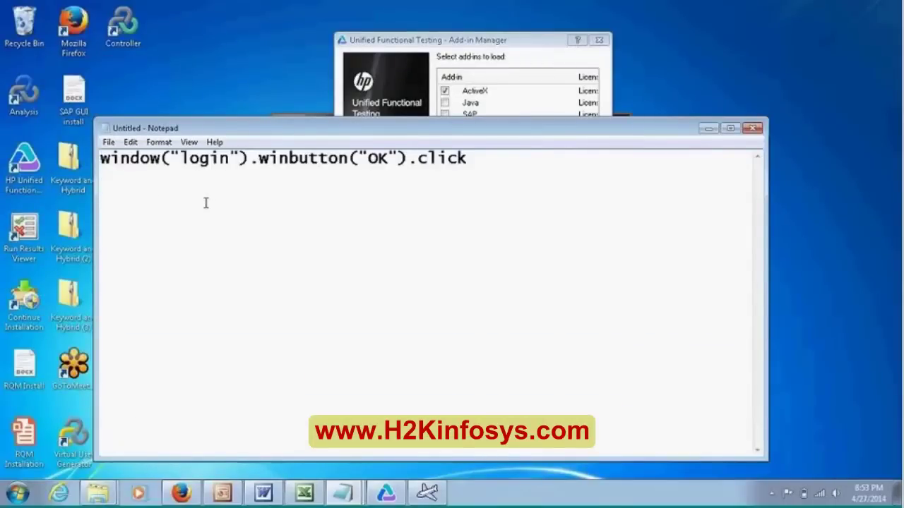
{"action": "key", "text": "ctrl+v"}
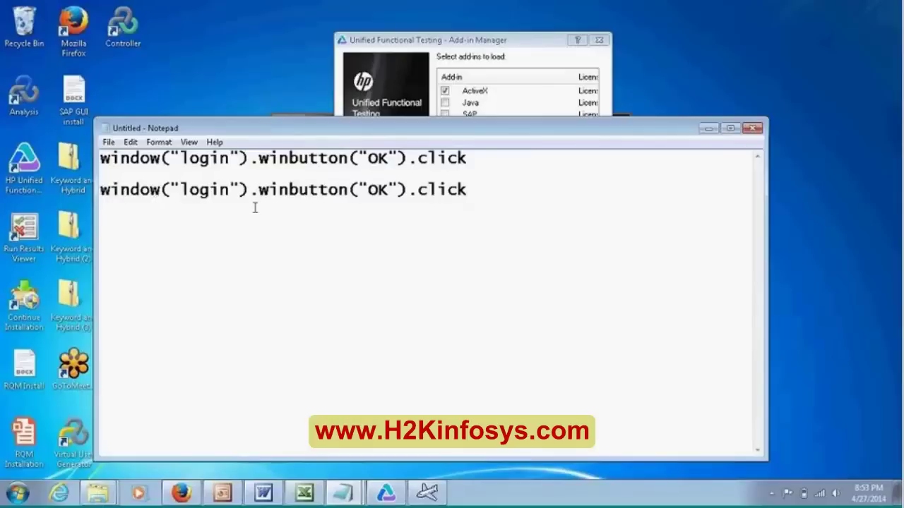
{"action": "type", "text": "java"}
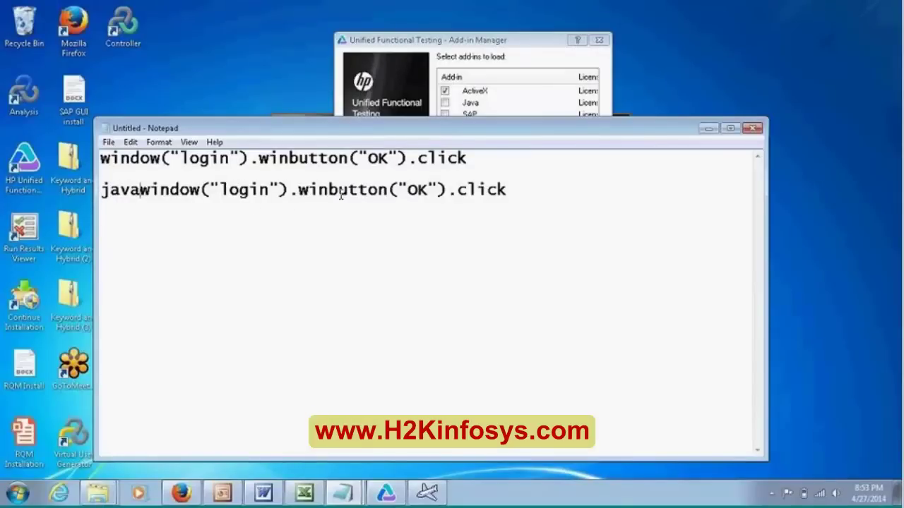
{"action": "left_click_drag", "start_coordinate": [329, 189], "coordinate": [299, 189]}
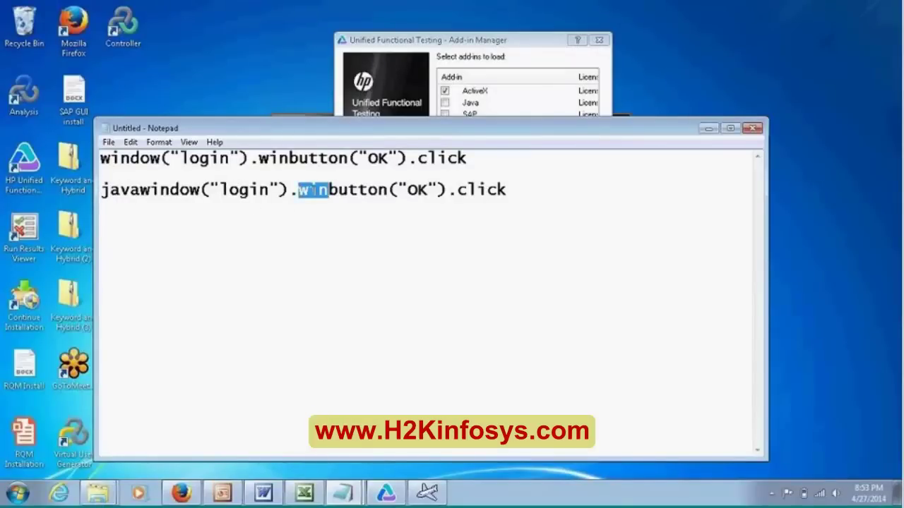
{"action": "type", "text": "jaav"}
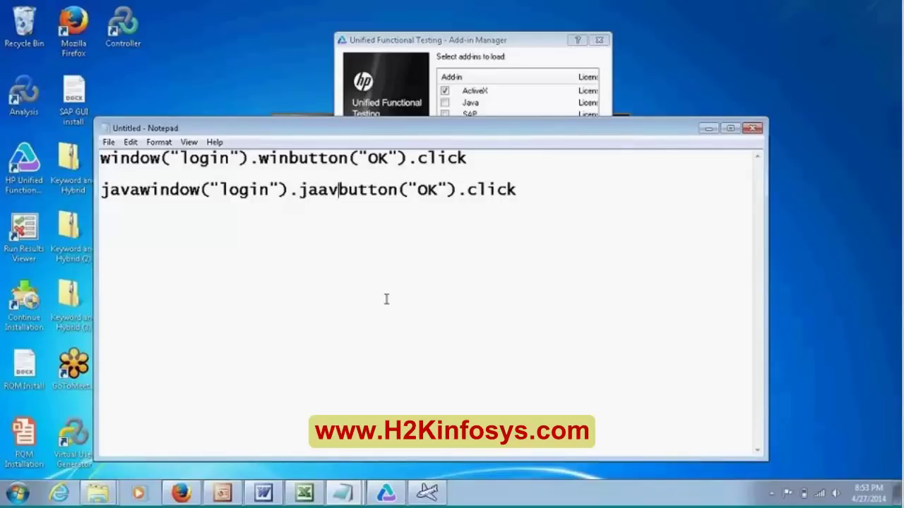
{"action": "left_click_drag", "start_coordinate": [498, 134], "coordinate": [497, 145]}
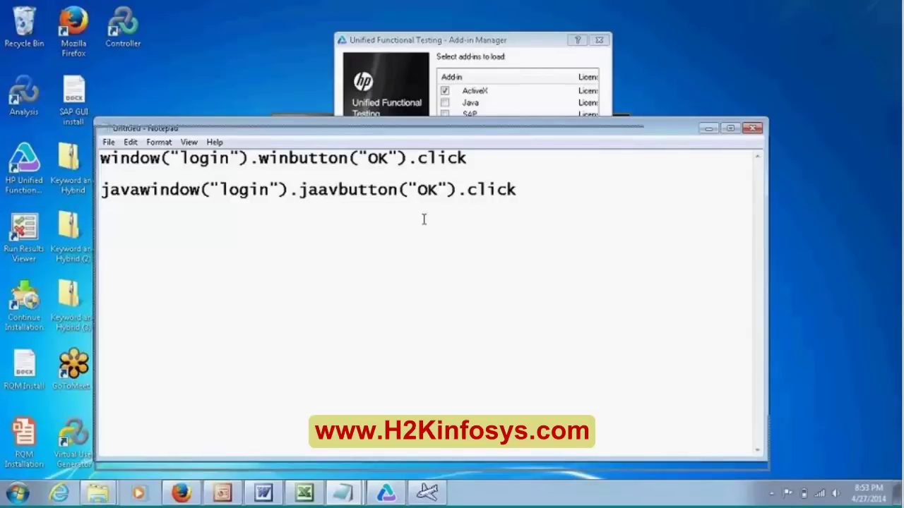
{"action": "key", "text": "BackSpace"}
{"action": "key", "text": "BackSpace"}
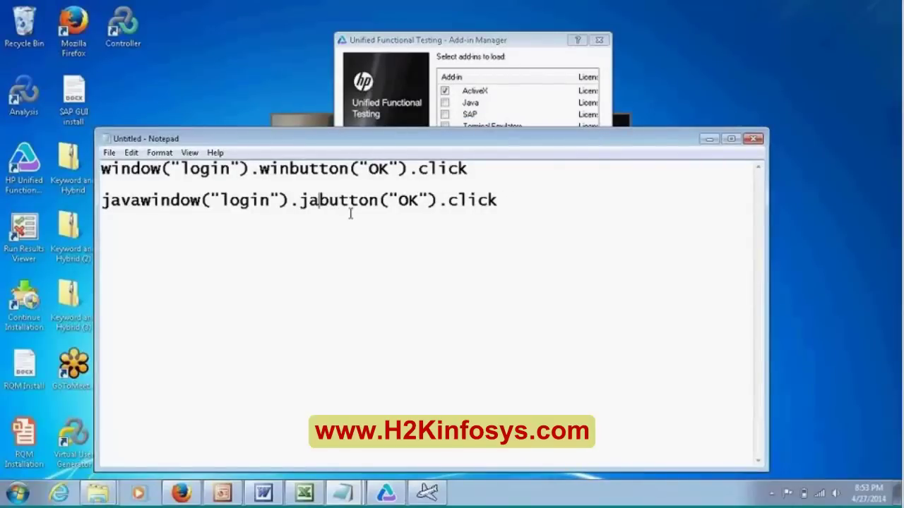
{"action": "type", "text": "va"}
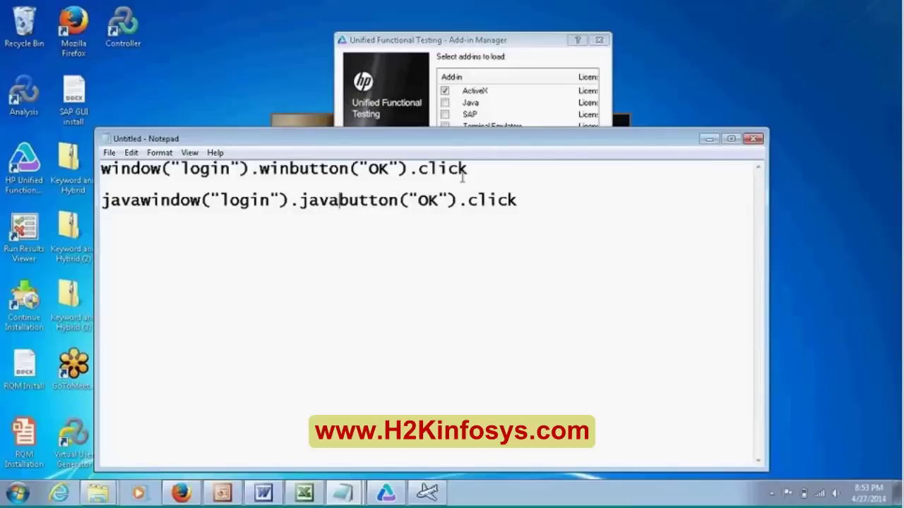